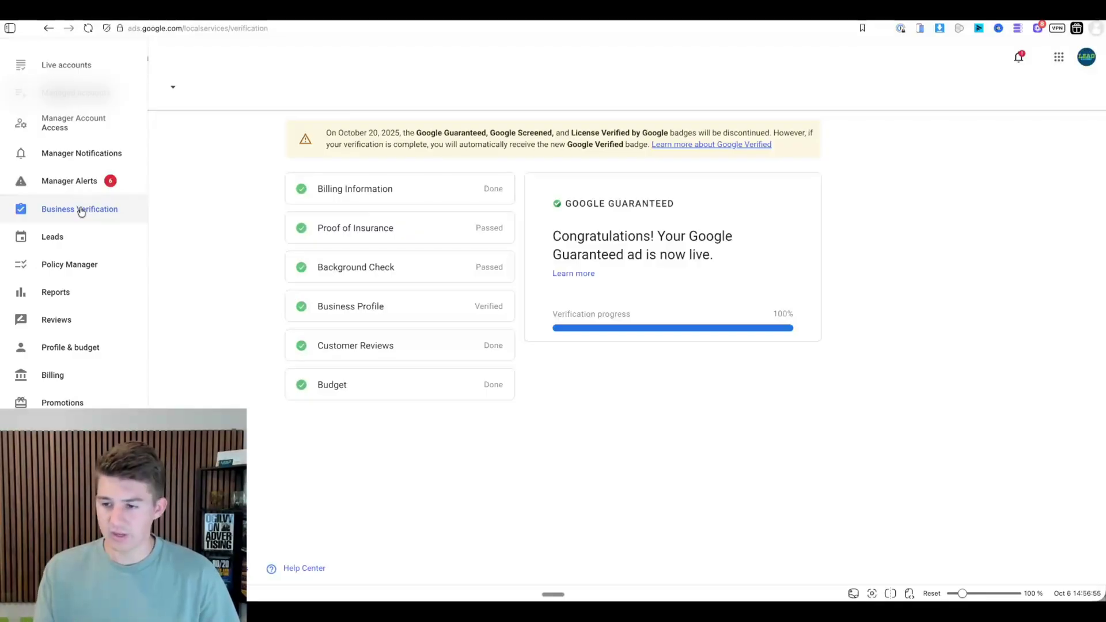
- Review the business verification checklist and open the Leads list
left_click(179, 222)
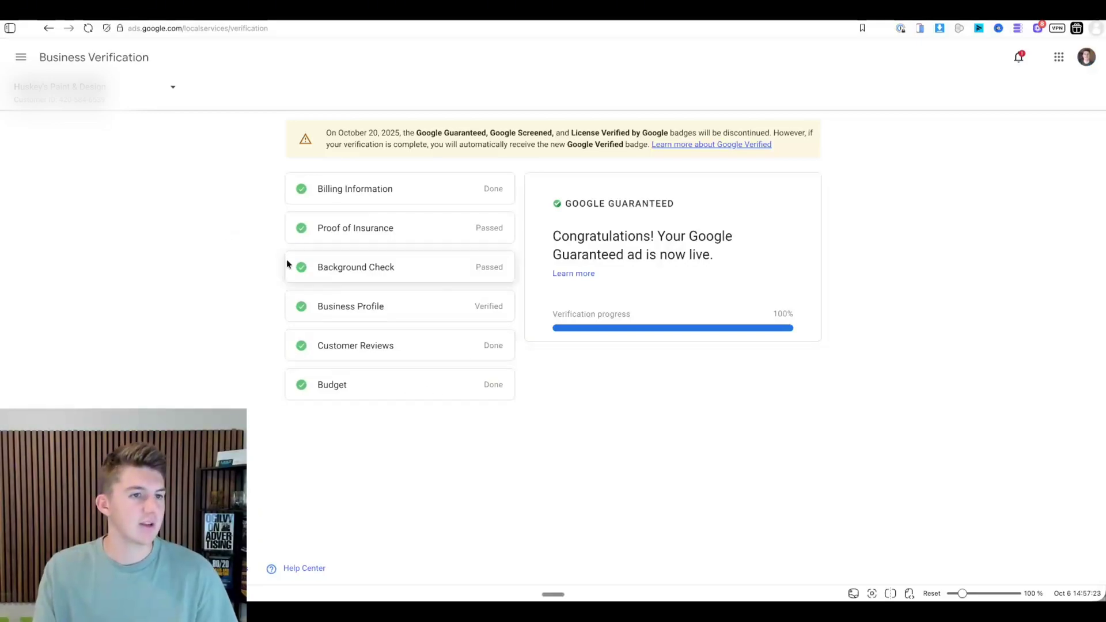
left_click(23, 58)
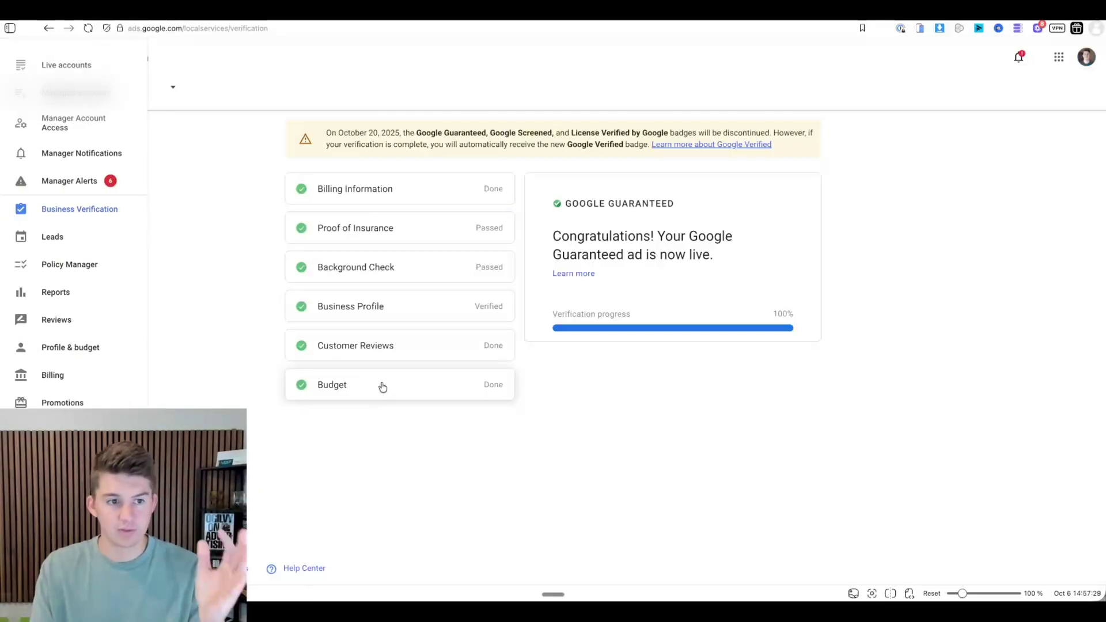
left_click(72, 247)
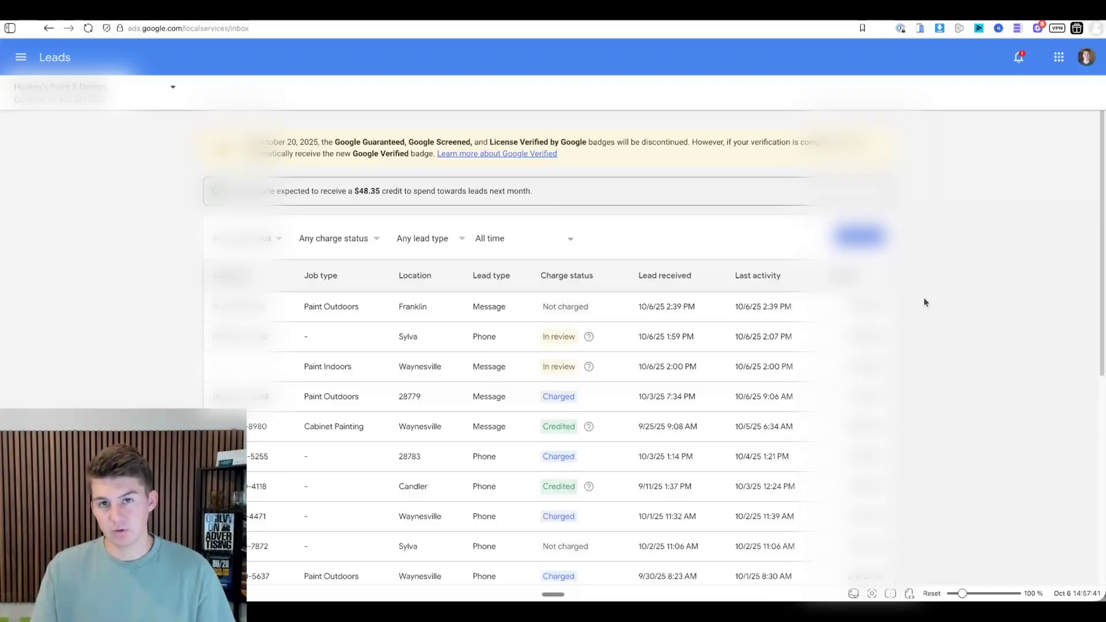
left_click(21, 57)
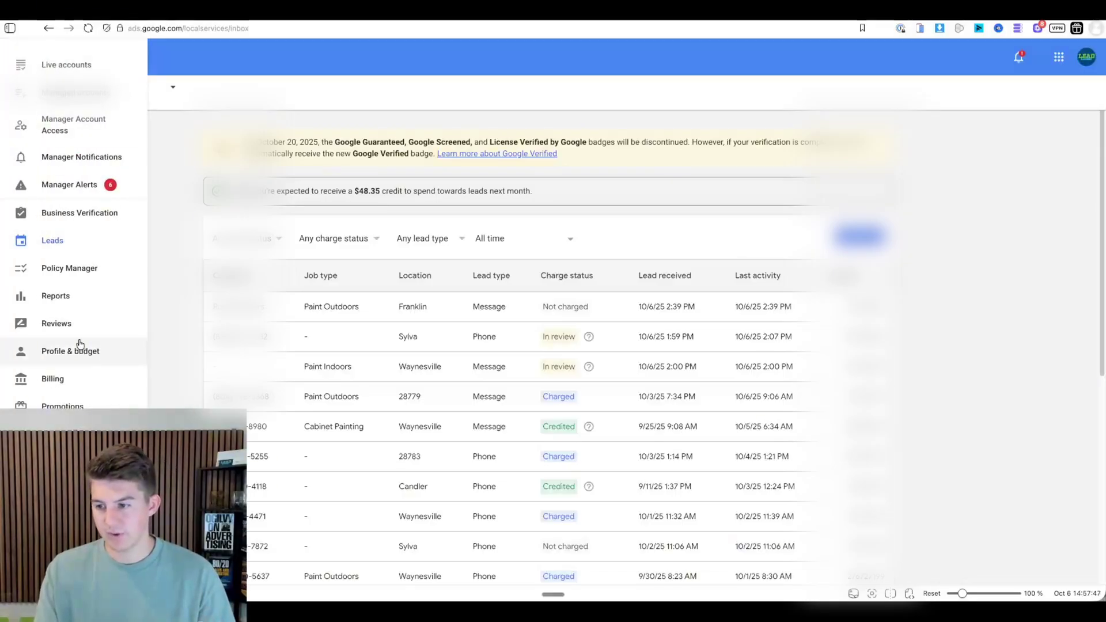
left_click(985, 350)
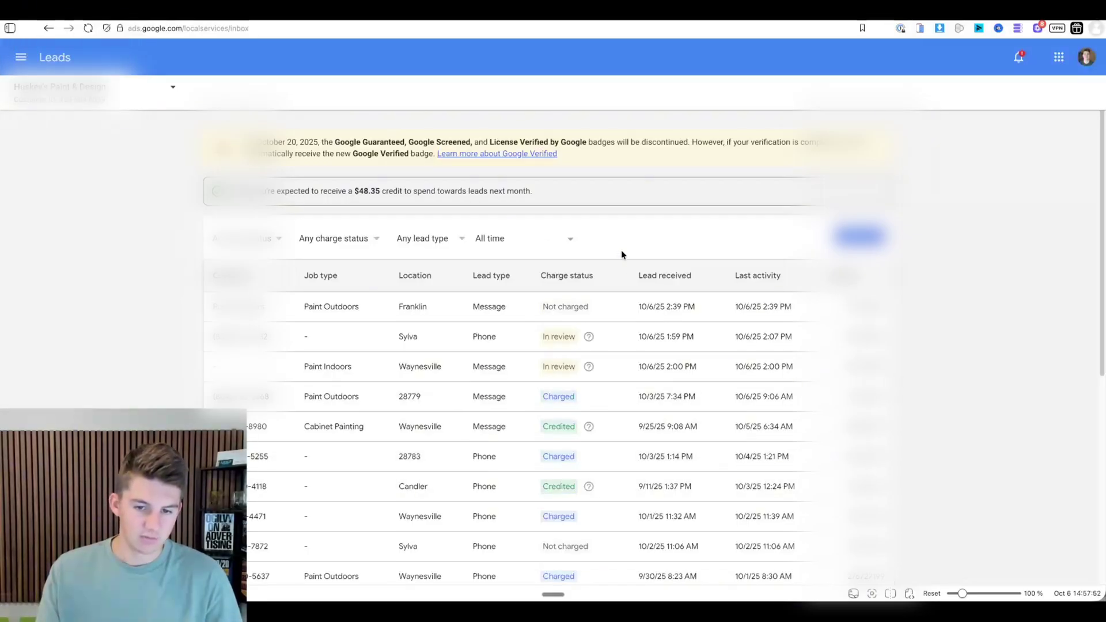
- Open the charged Paint Outdoors phone lead from Waynesville received 9/30/25 and show its call recording
scroll(621, 254, "down", 5)
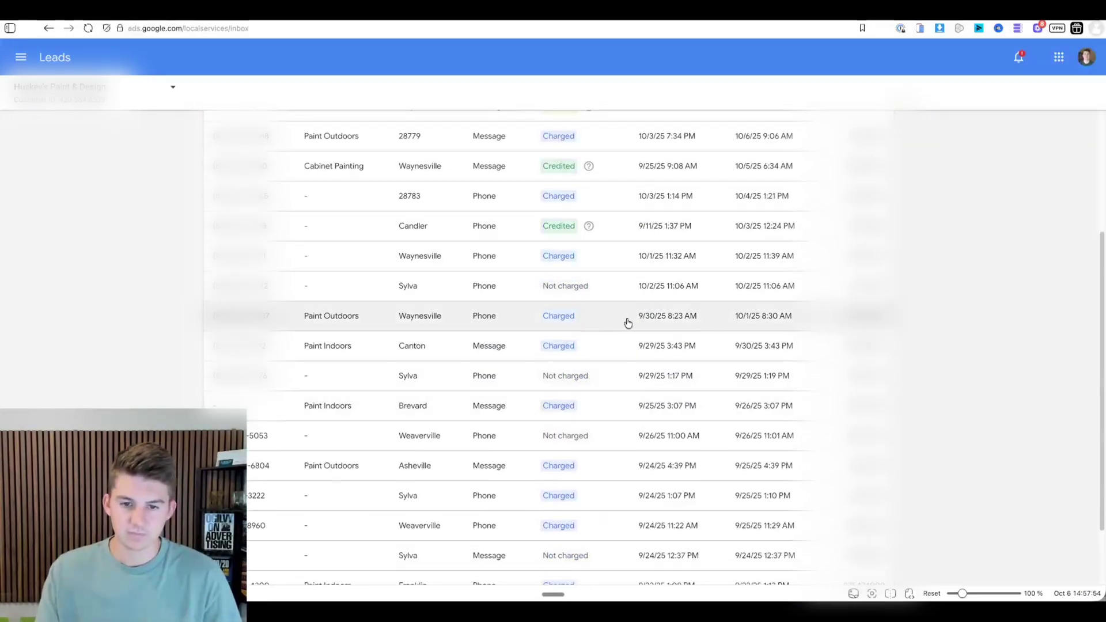
left_click(603, 324)
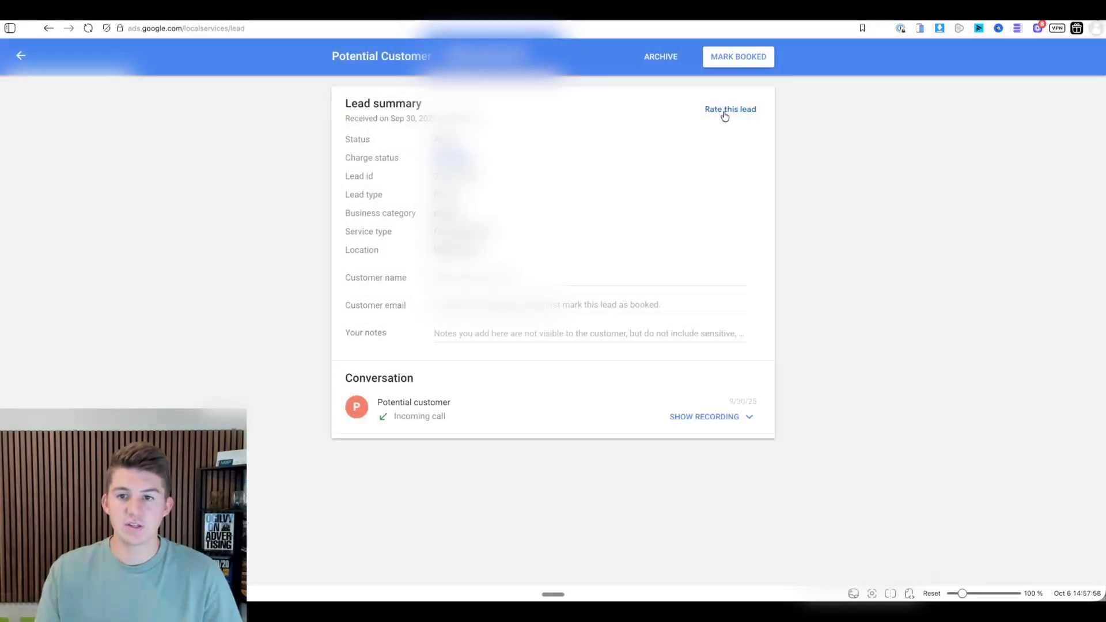
left_click(730, 419)
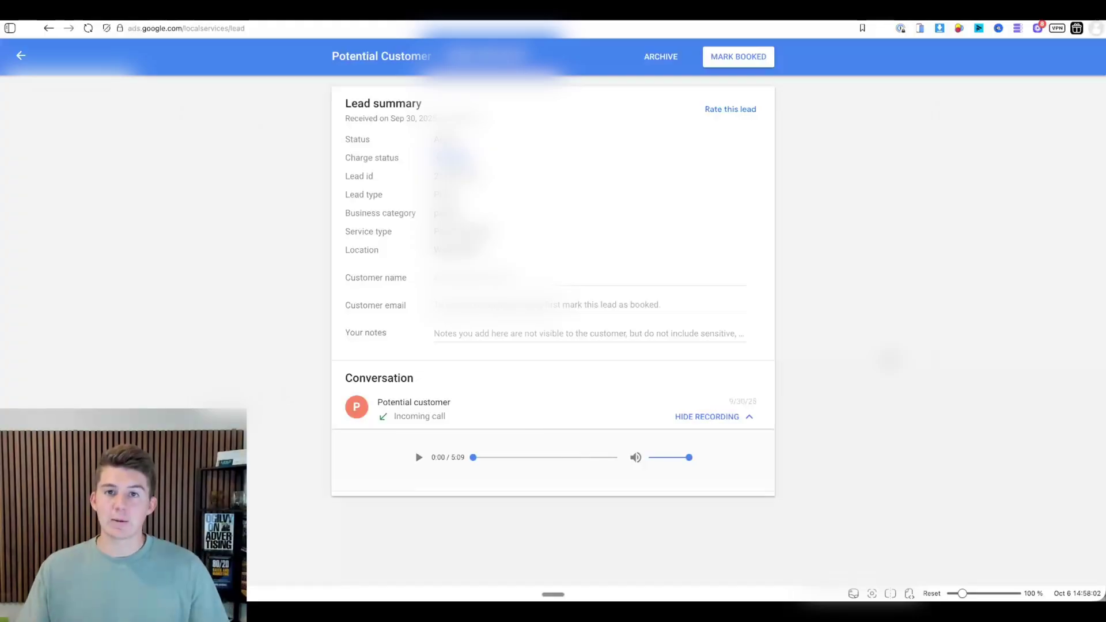
- View the lead quality rating options for this lead, dismiss them without rating, and return to the leads list
left_click(713, 115)
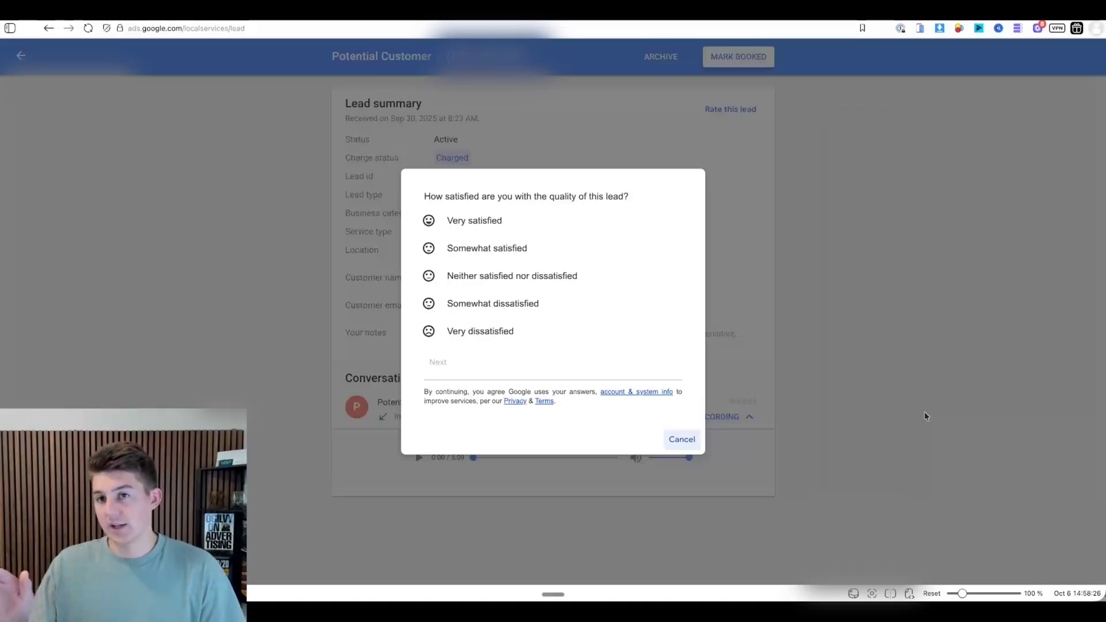
left_click(690, 435)
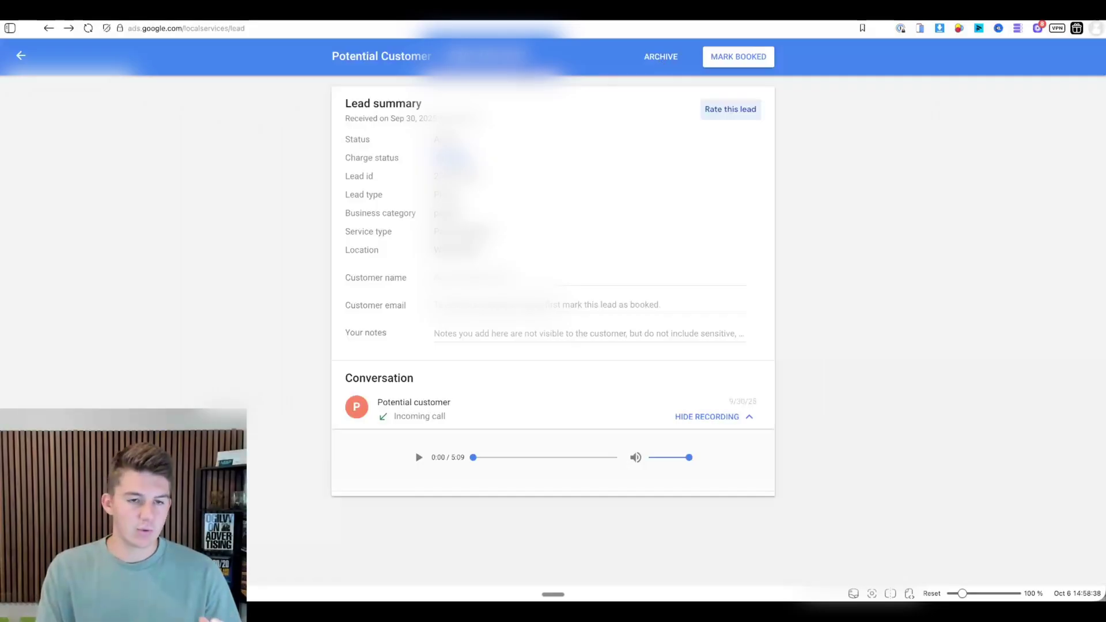
left_click(21, 55)
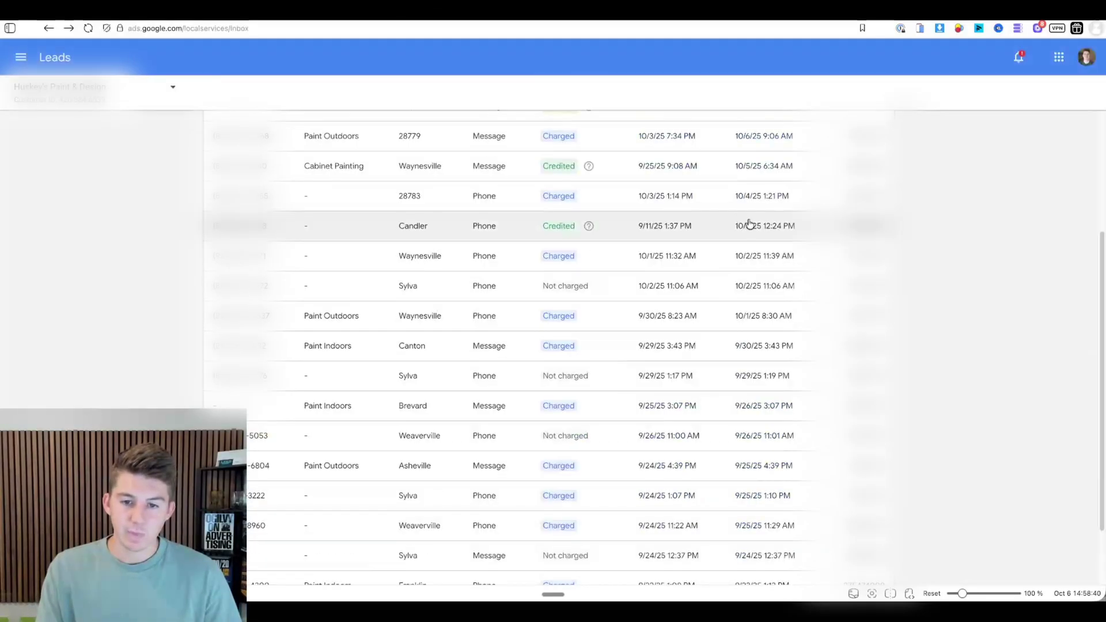
- Open the credited Candler phone lead received 9/11/25, show its call recording, and return to the leads list
scroll(683, 522, "up", 3)
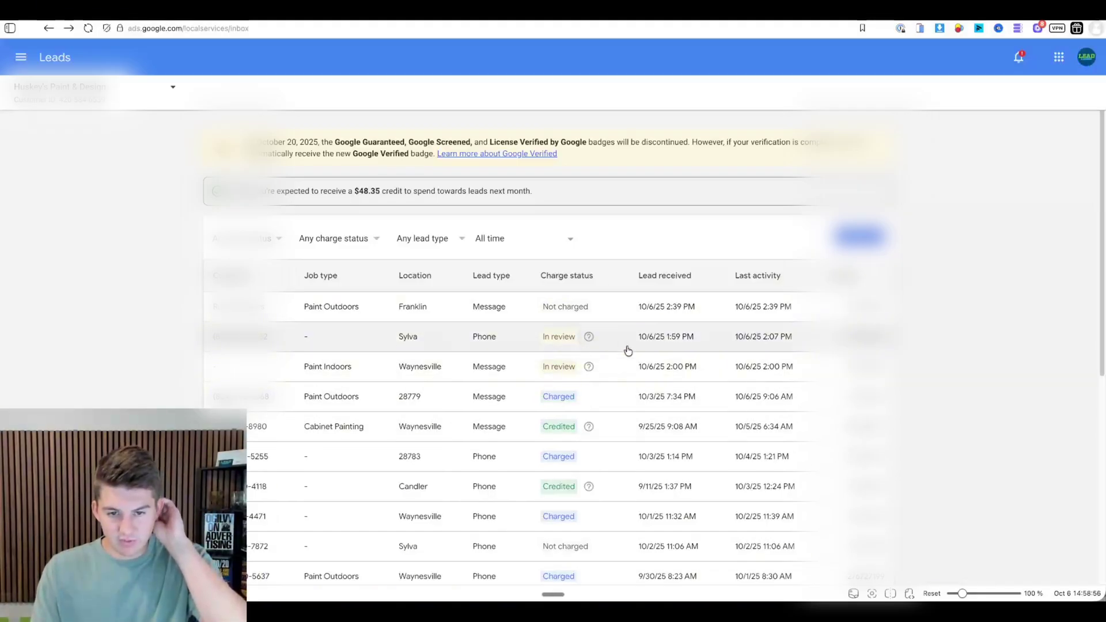
scroll(629, 377, "down", 1)
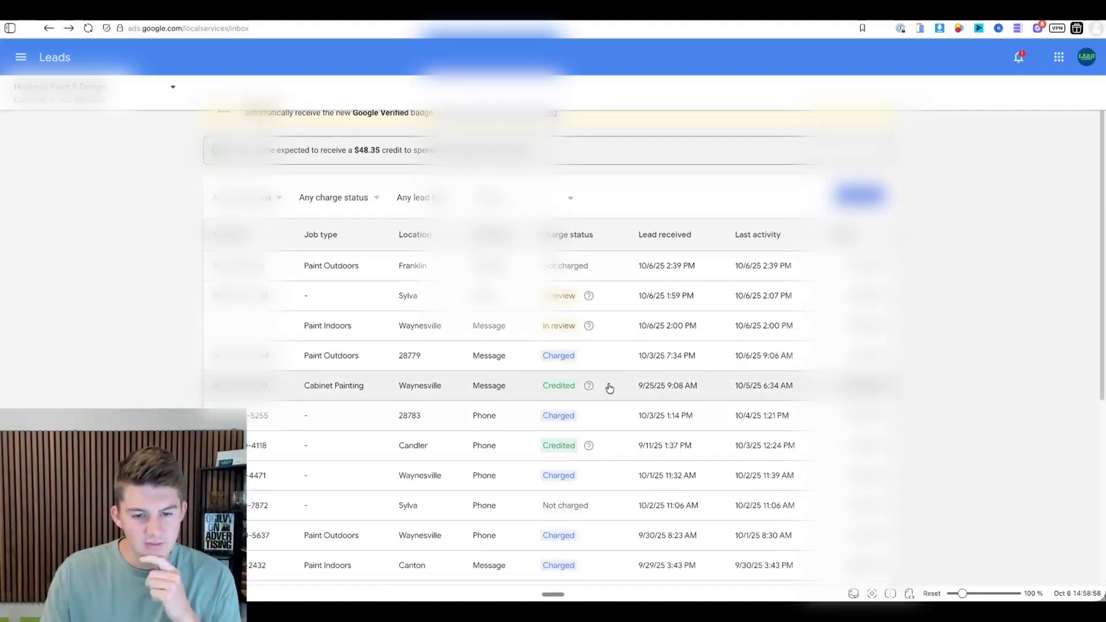
left_click(619, 447)
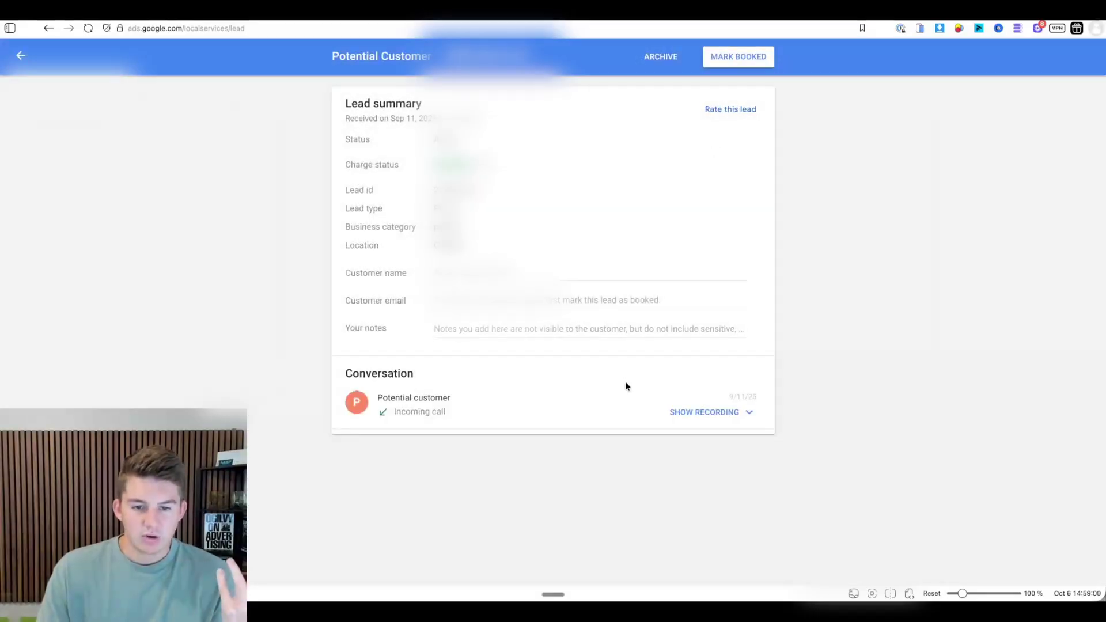
left_click(711, 414)
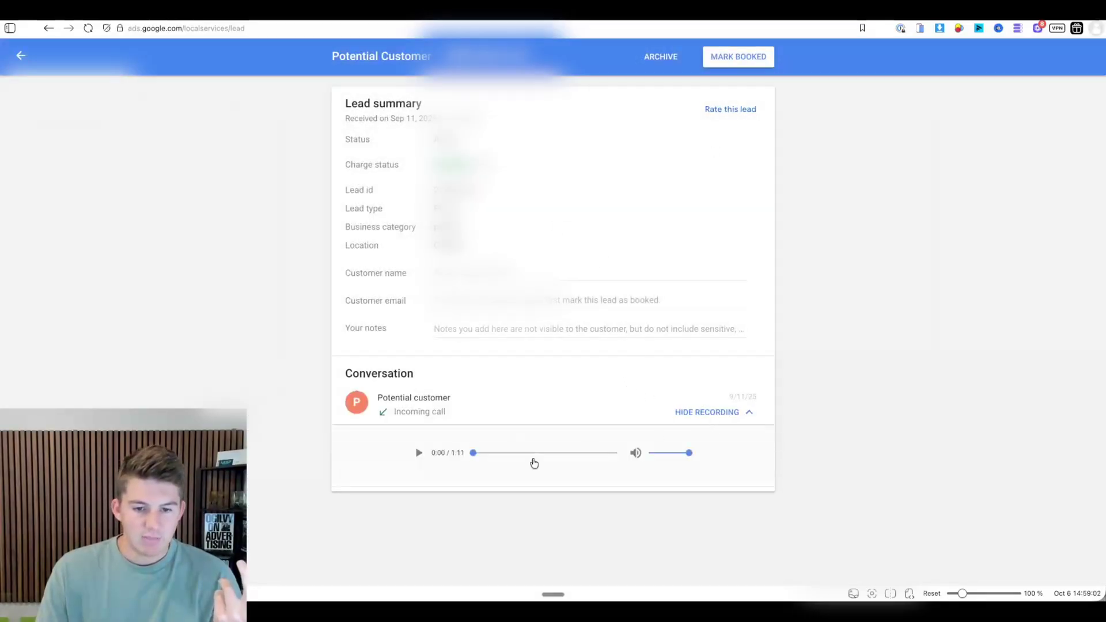
left_click(21, 56)
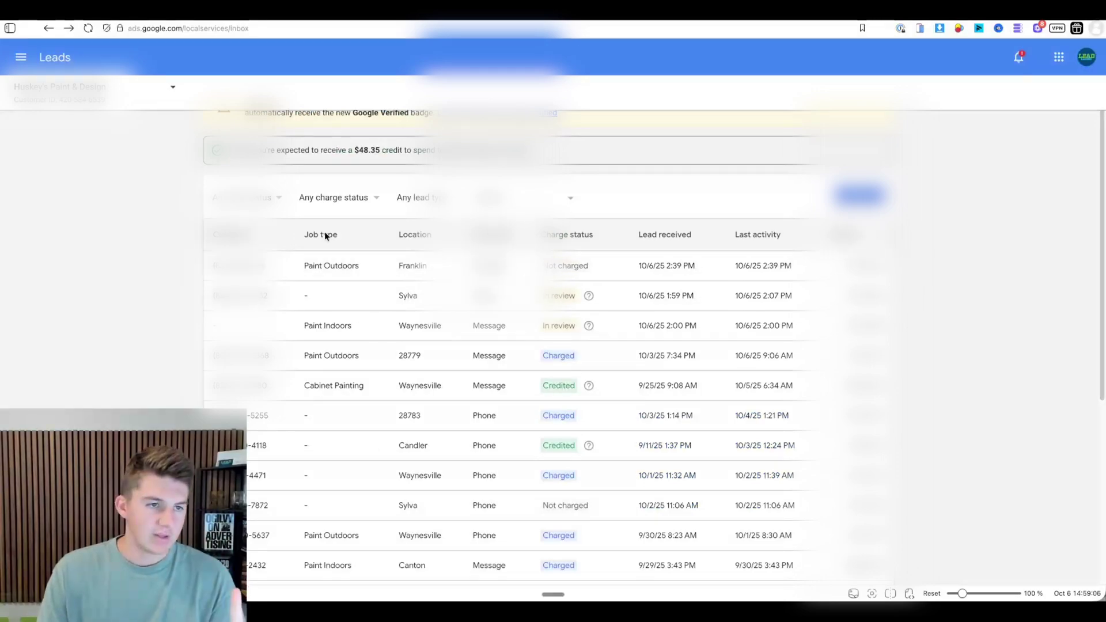
- Open the business's Reviews page and look through the ratings and dates of the received reviews
left_click(23, 57)
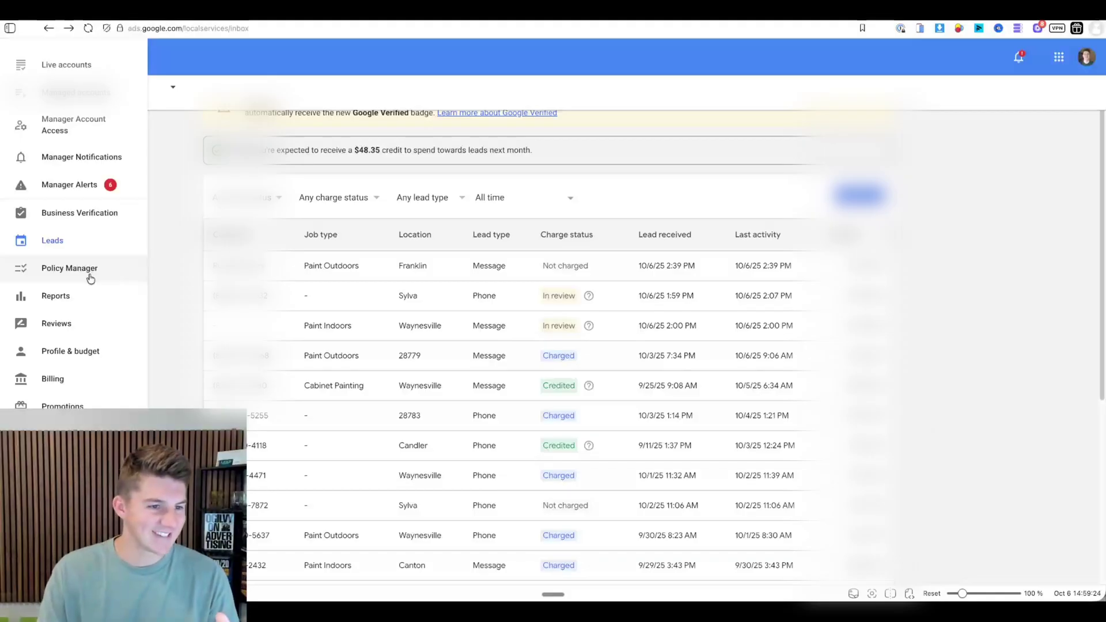
left_click(88, 322)
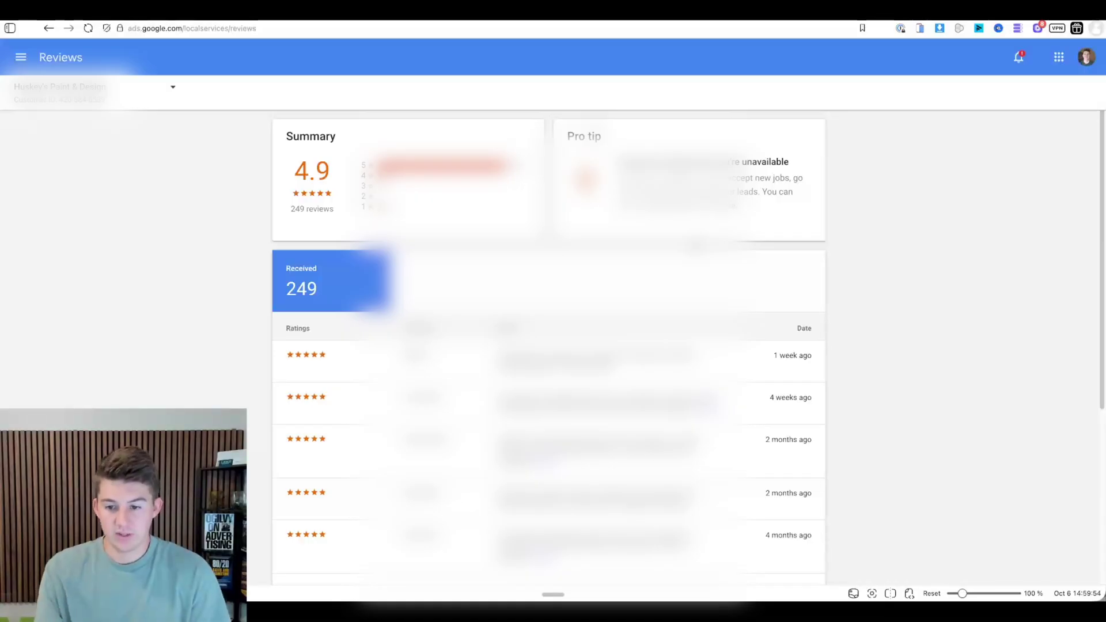
scroll(902, 363, "down", 1)
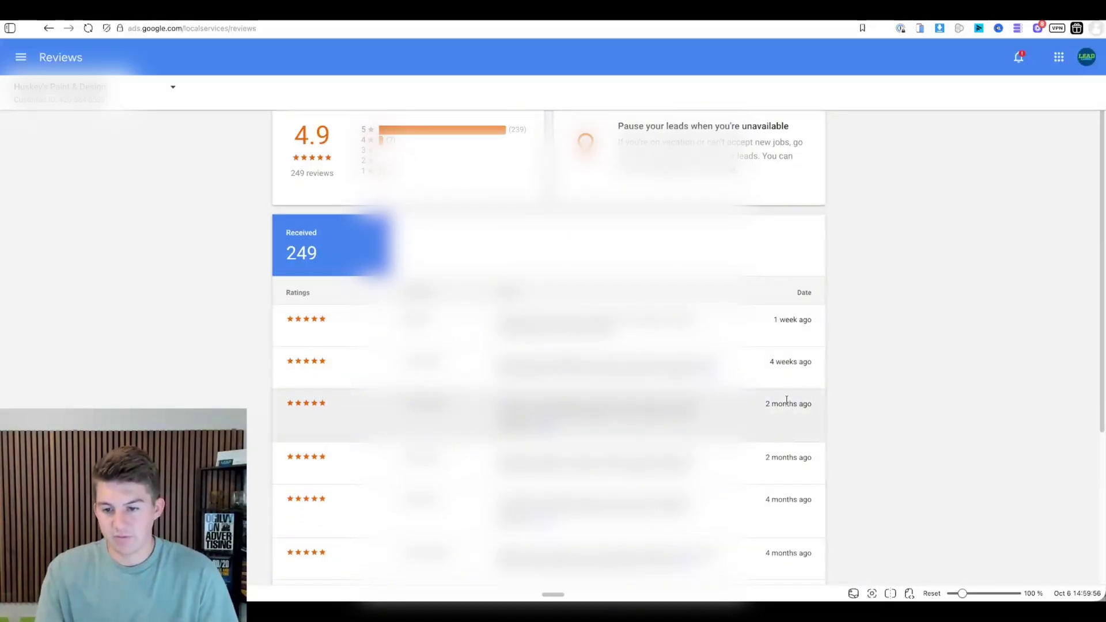
scroll(786, 400, "down", 4)
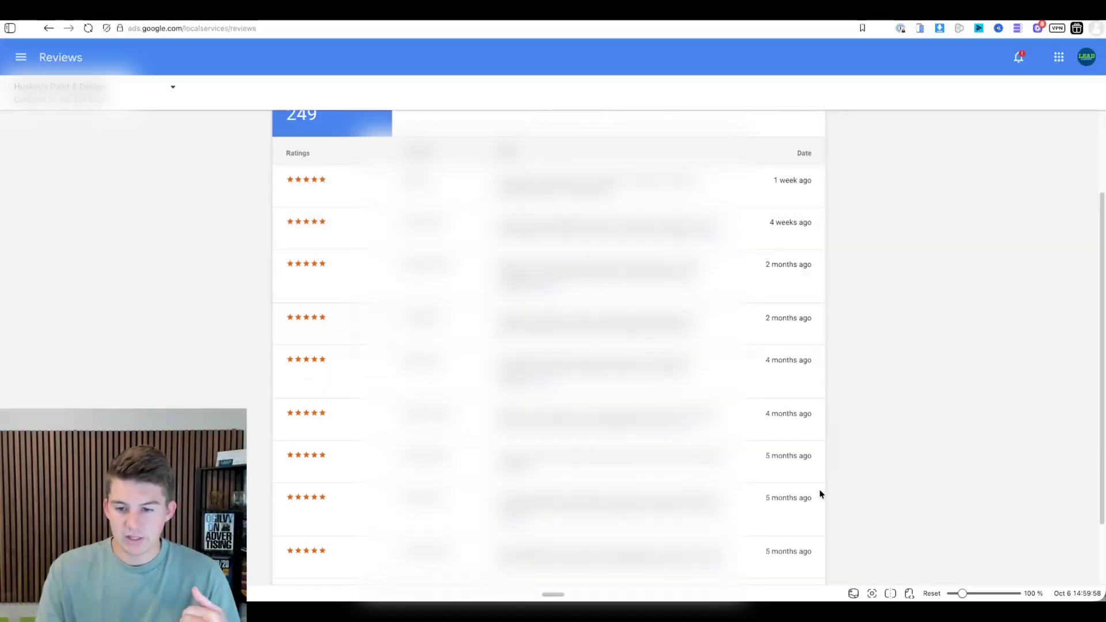
scroll(819, 490, "down", 3)
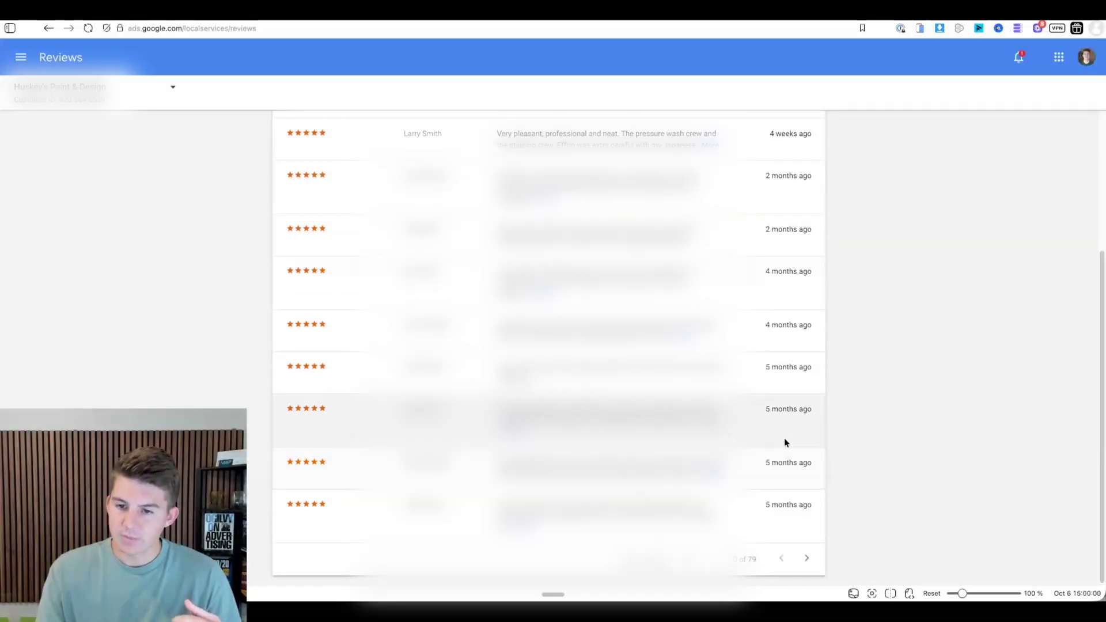
scroll(806, 432, "up", 8)
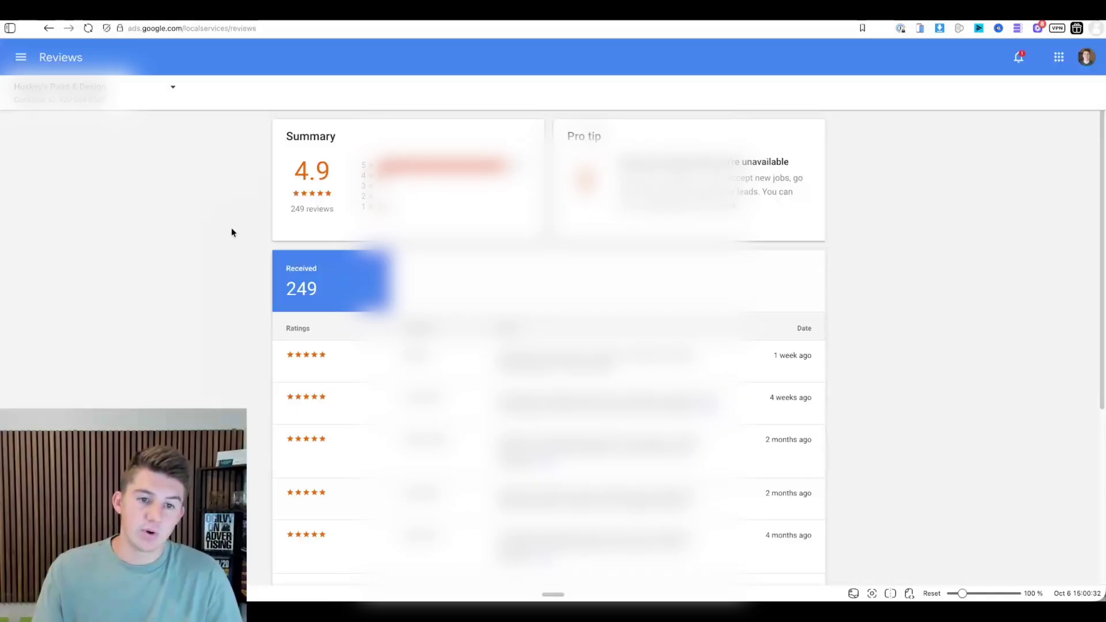
- Open Profile & budget and examine the available business bio highlights, leaving the selection unsaved
left_click(21, 57)
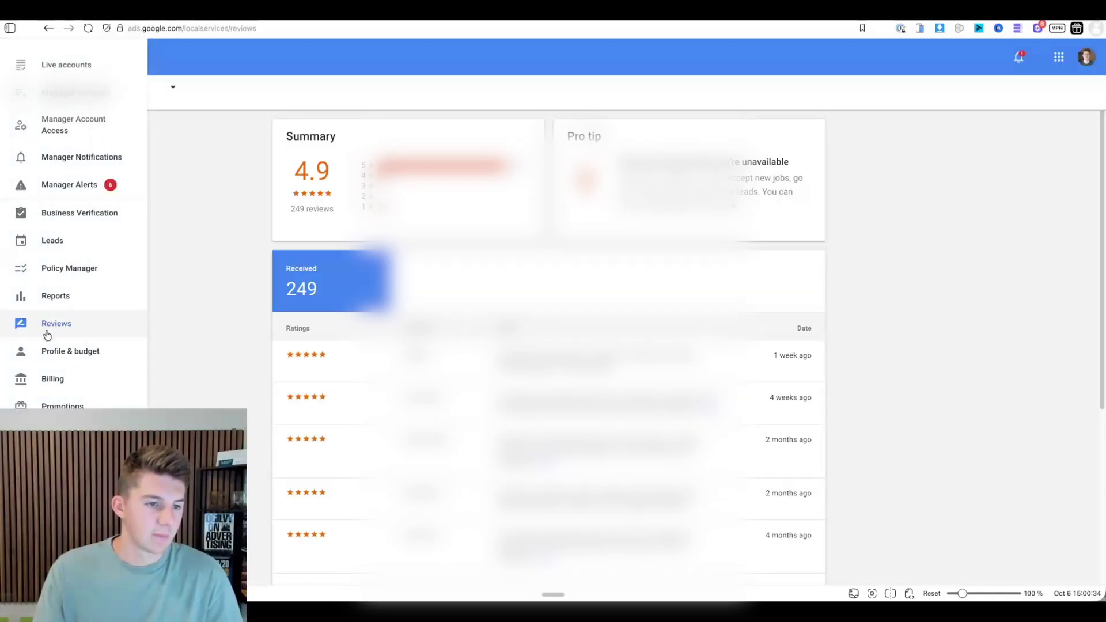
left_click(46, 353)
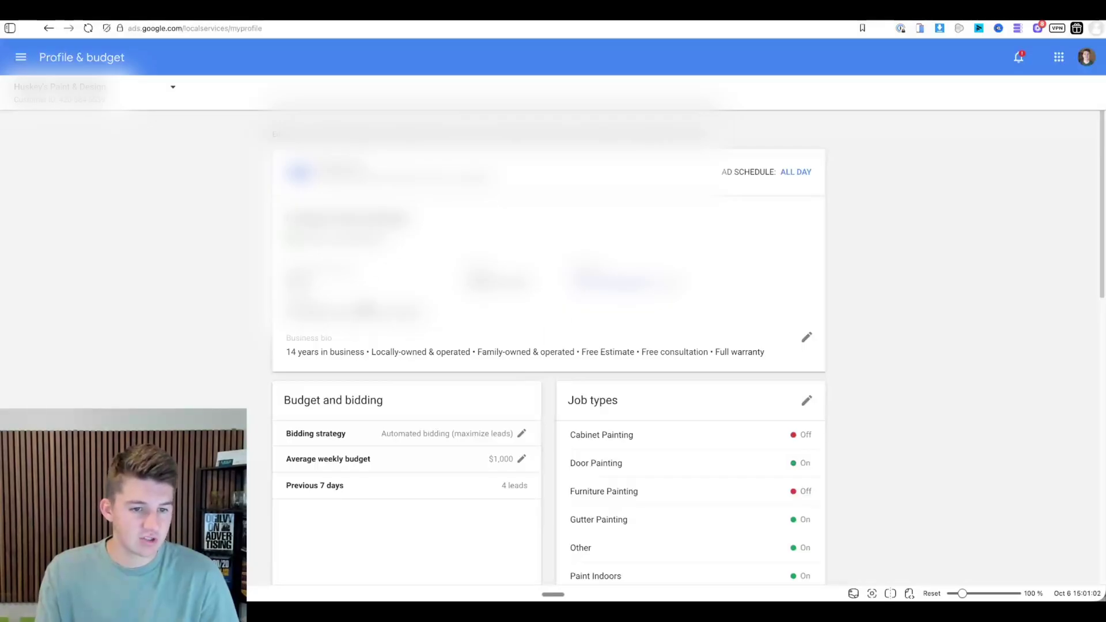
scroll(346, 321, "down", 1)
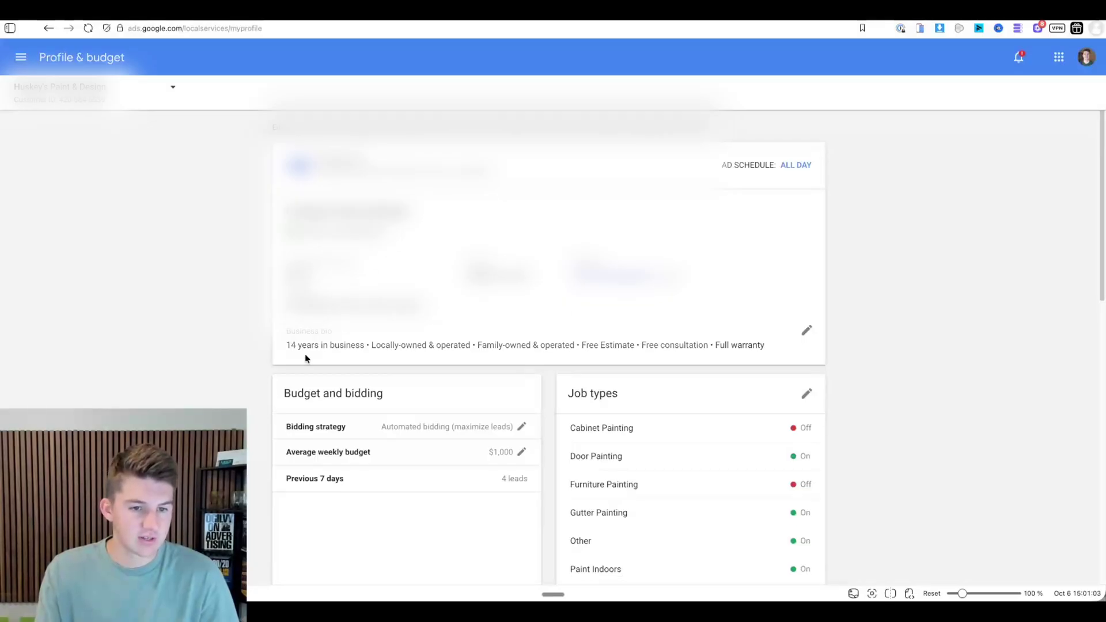
left_click(805, 332)
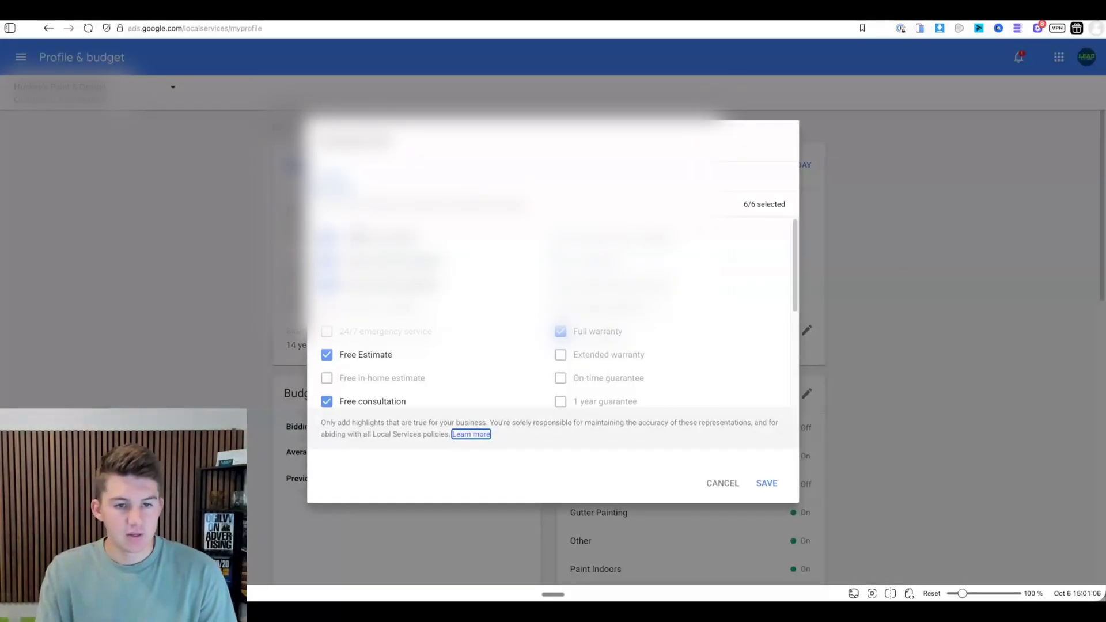
scroll(604, 363, "down", 3)
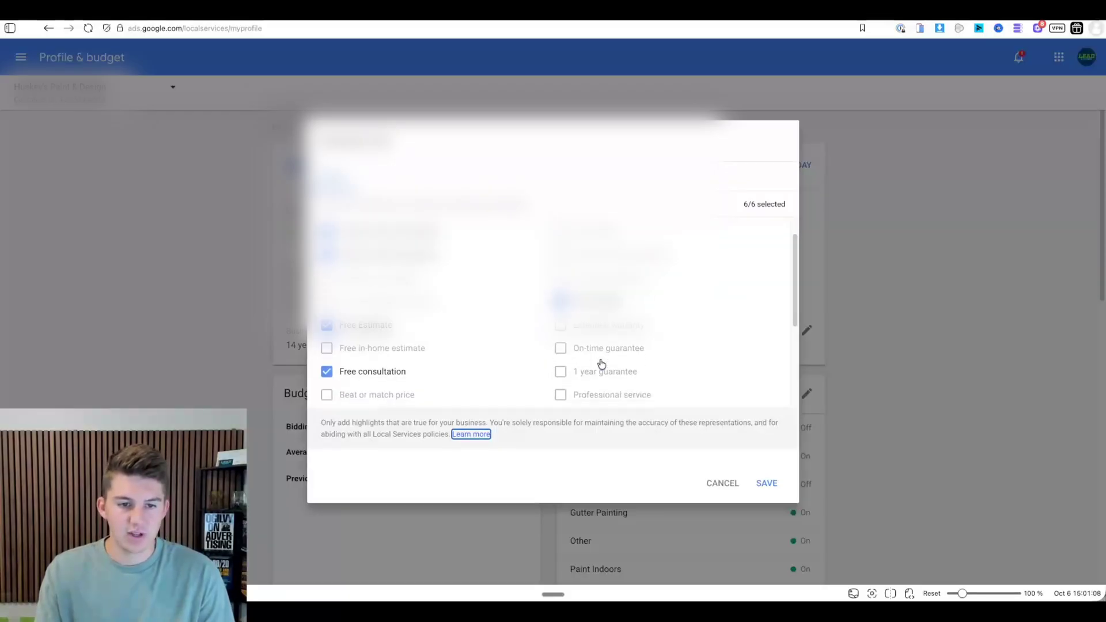
scroll(601, 362, "down", 5)
scroll(601, 362, "up", 6)
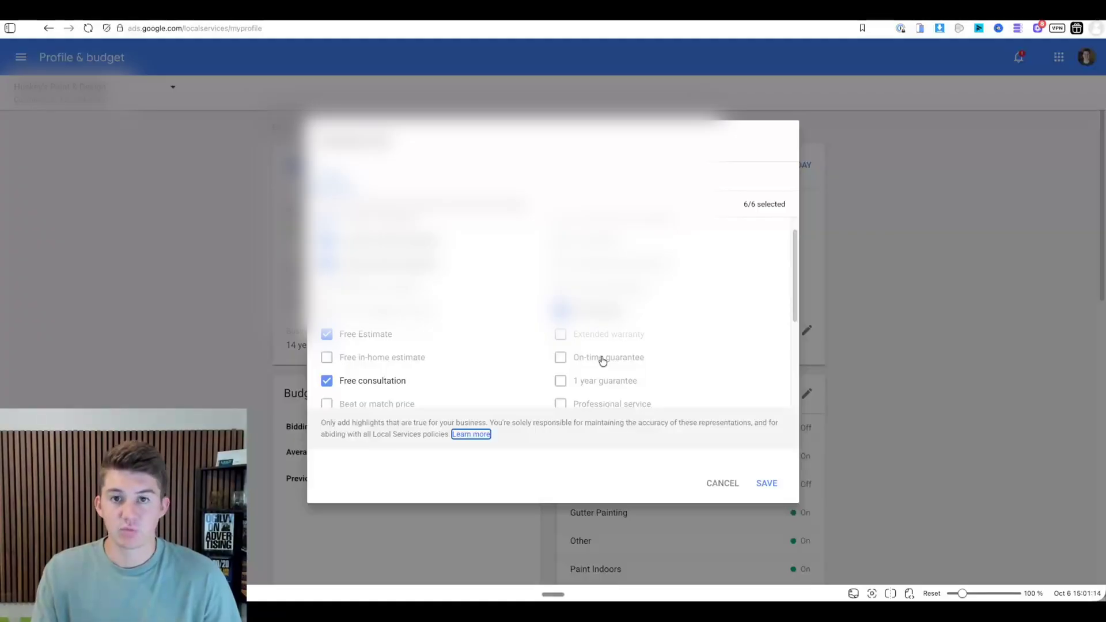
scroll(600, 360, "down", 5)
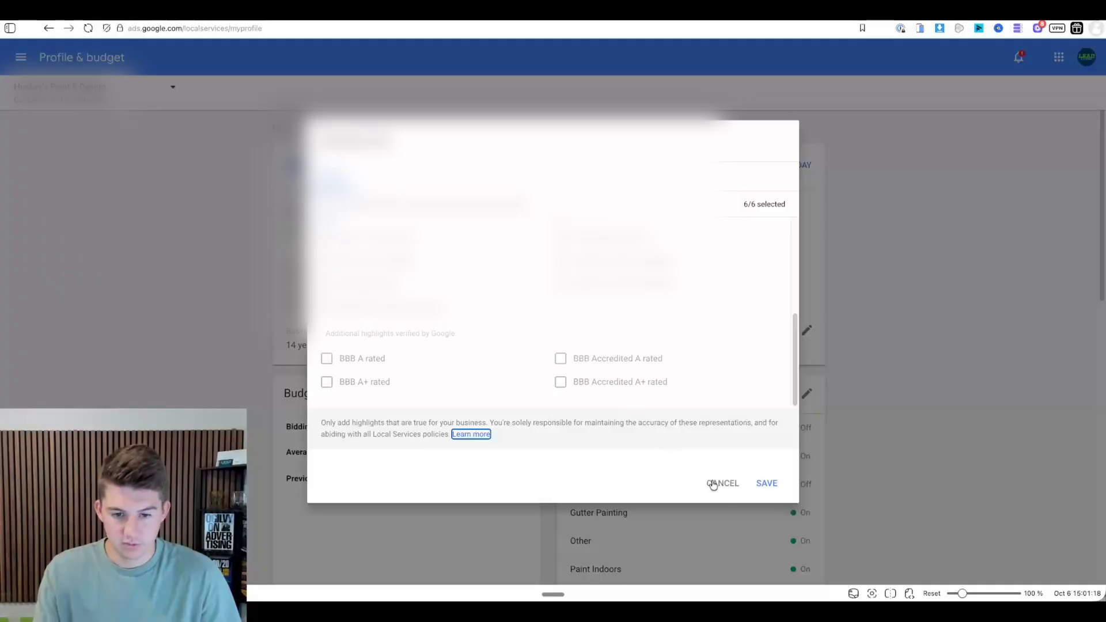
left_click(729, 486)
- Examine the bidding strategy options for automated and manual bidding, and leave them without saving
scroll(945, 438, "down", 1)
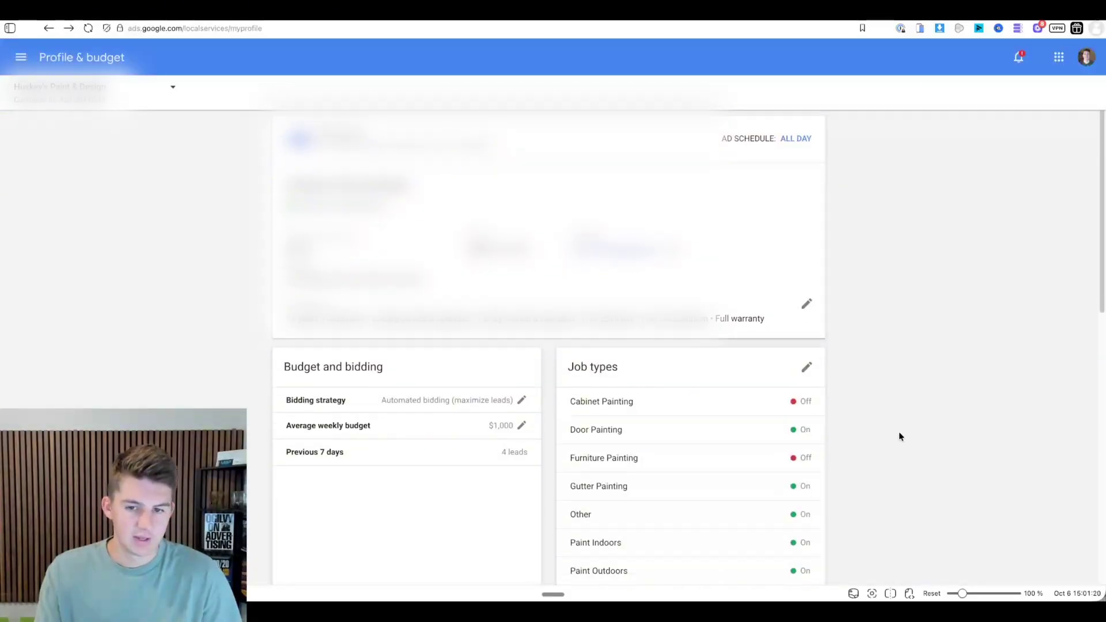
scroll(898, 434, "down", 3)
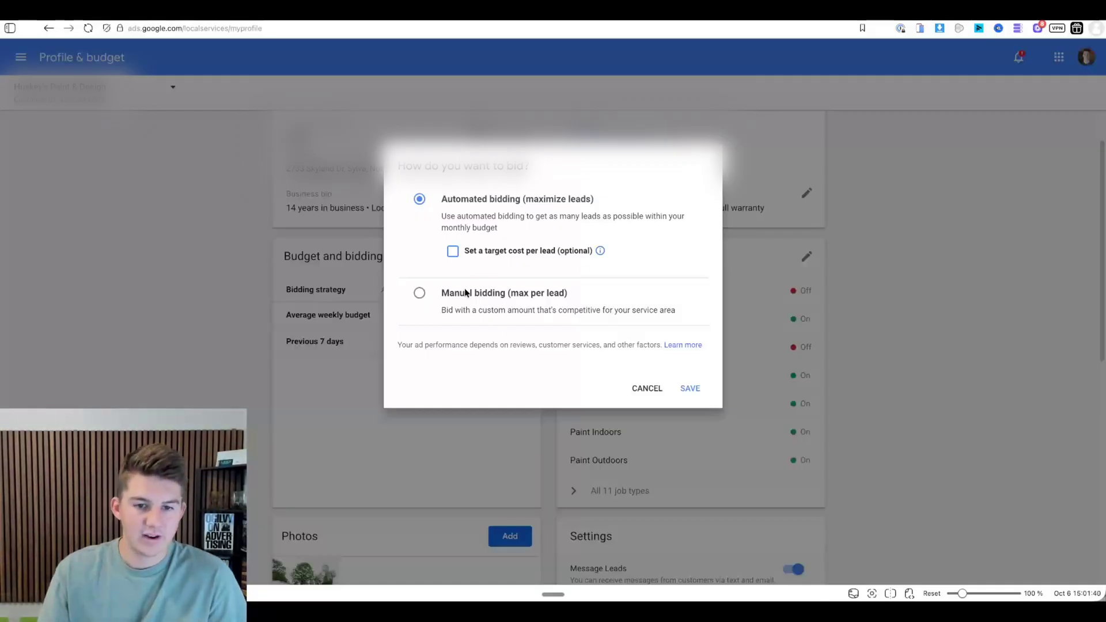
left_click(652, 388)
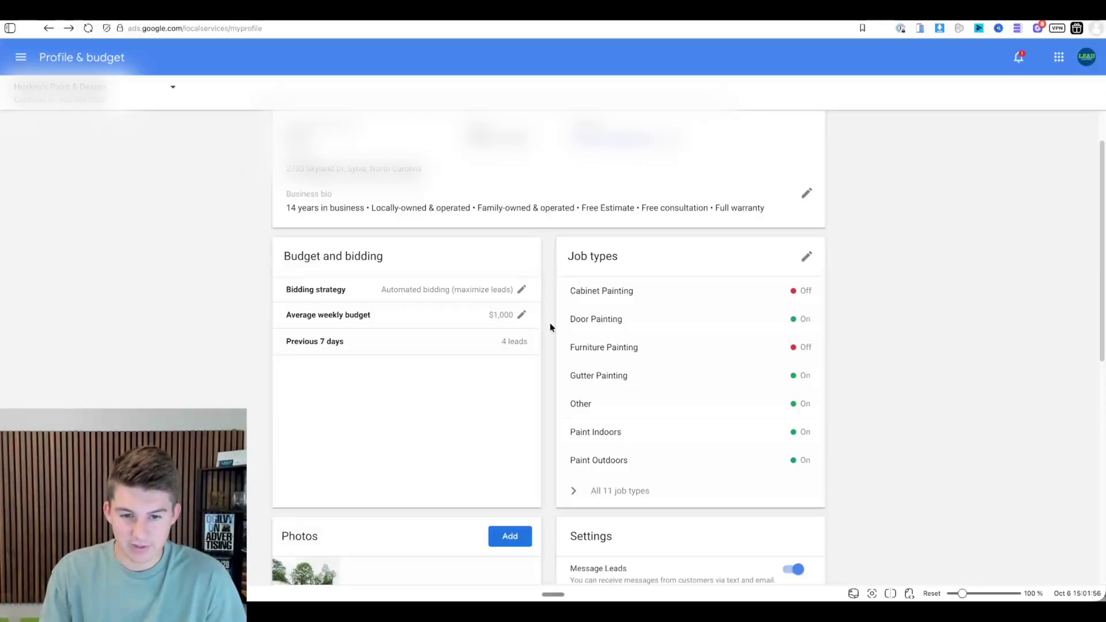
- Open the full list of painter job types and search the available industries for "stain"
left_click(621, 492)
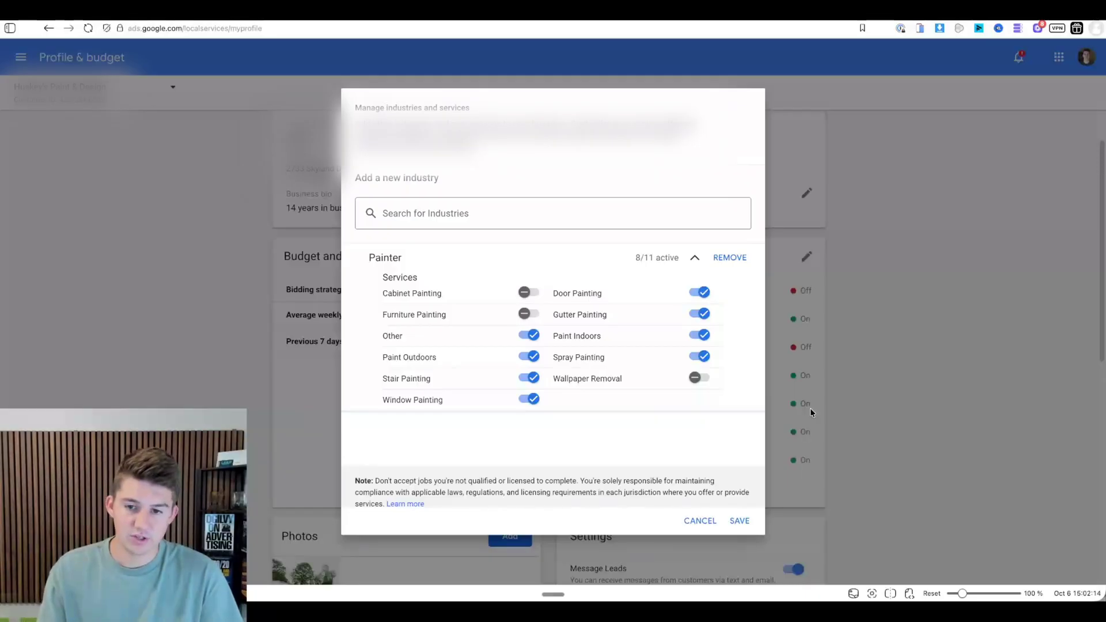
left_click(494, 213)
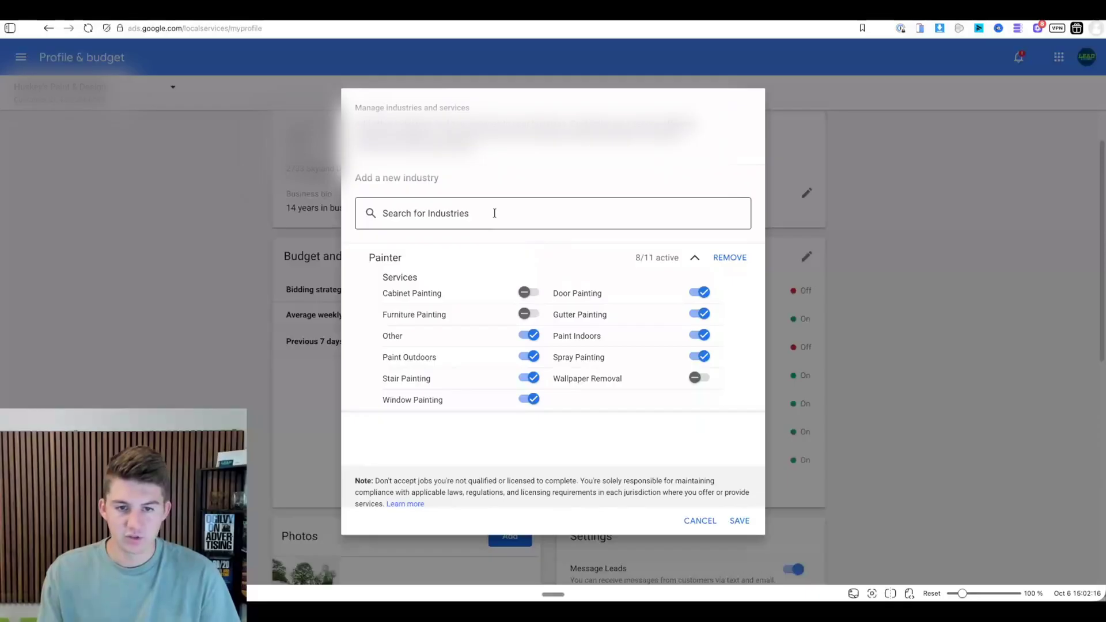
type("stain")
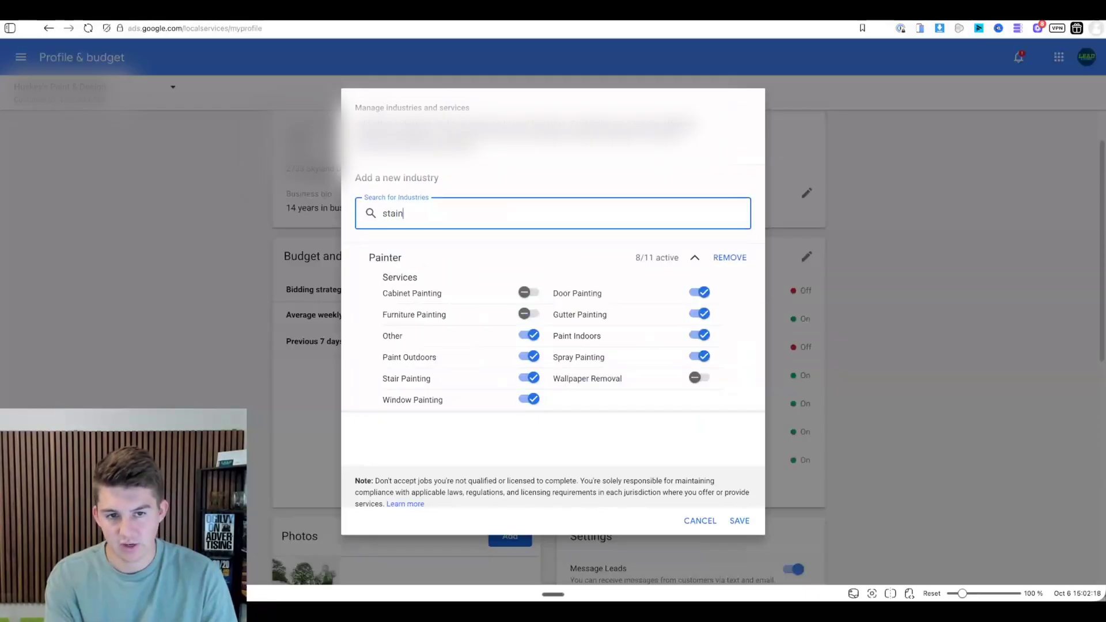
key("BackSpace")
key("BackSpace")
key("BackSpace")
key("BackSpace")
key("BackSpace")
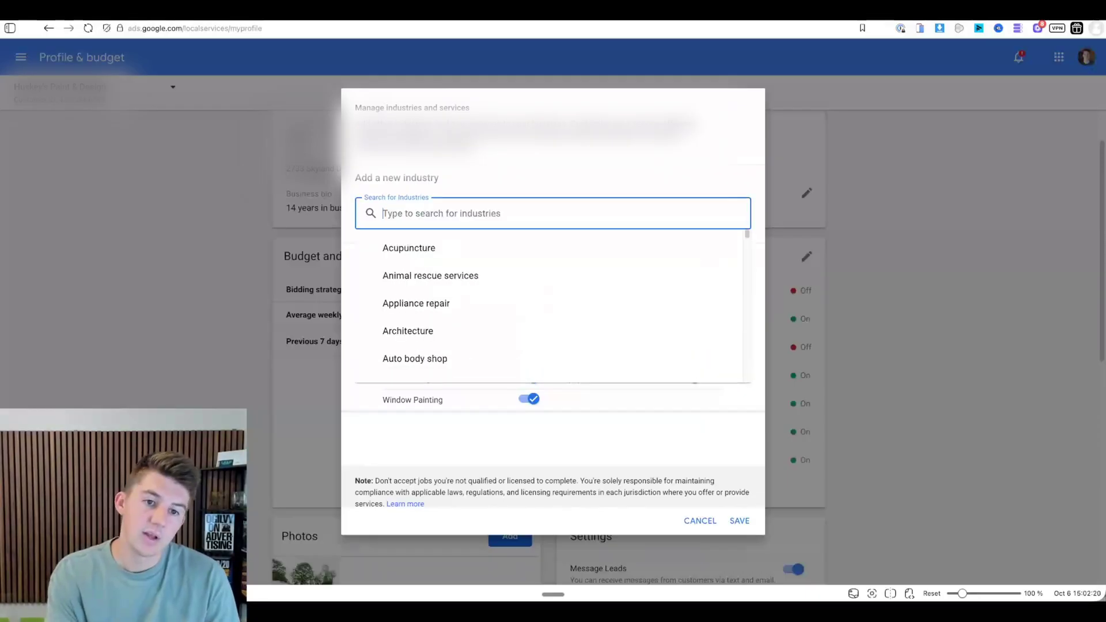
- Search the available industries for "deck" and clear the search term
type("deck")
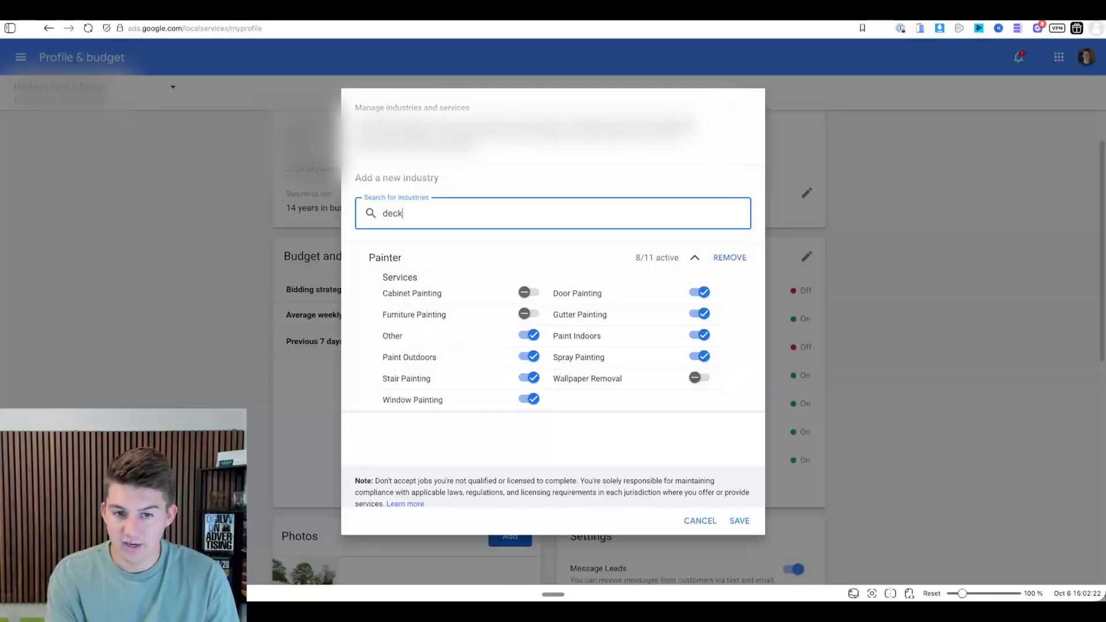
key("BackSpace")
key("BackSpace")
key("BackSpace")
key("BackSpace")
- Search the available industries for "cabin", clear the term, and leave the job types without saving
type("cabin")
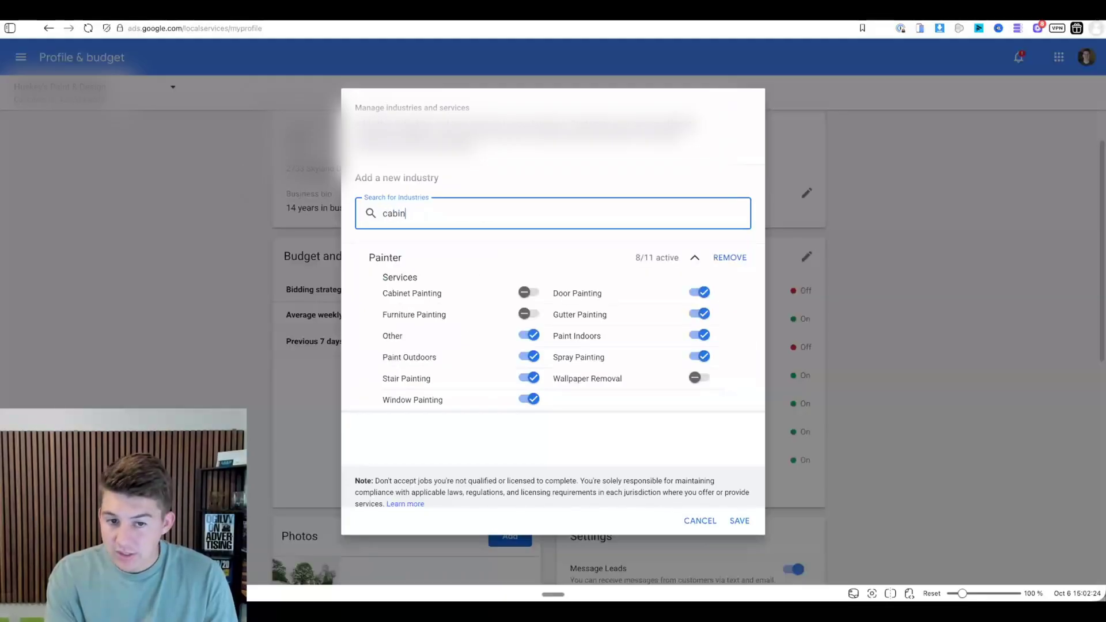
key("BackSpace")
key("BackSpace")
key("BackSpace")
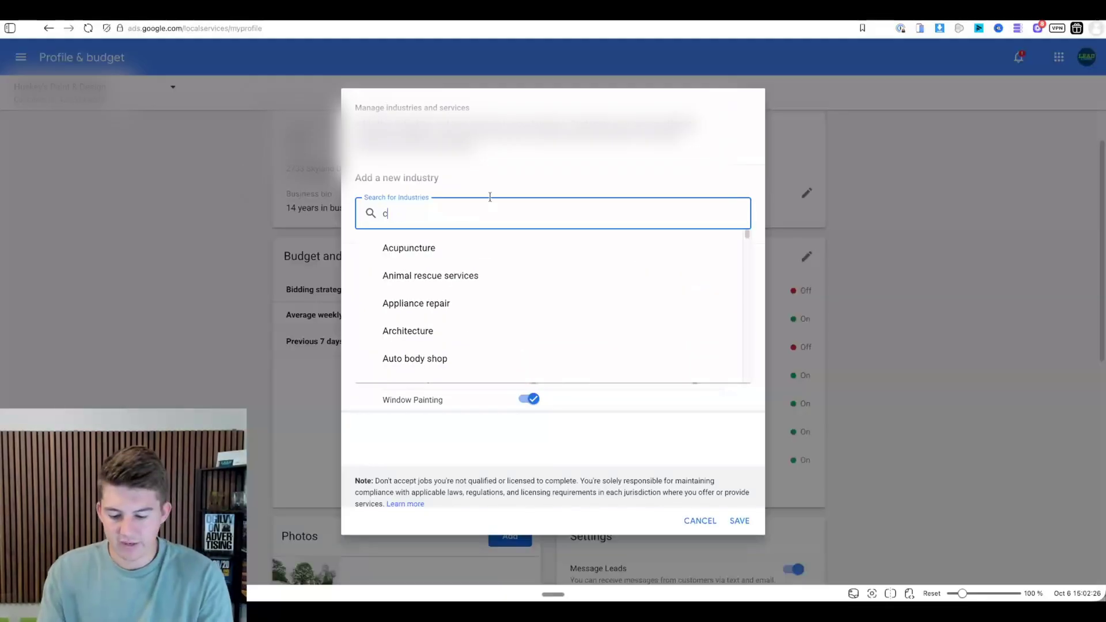
key("BackSpace")
left_click(525, 175)
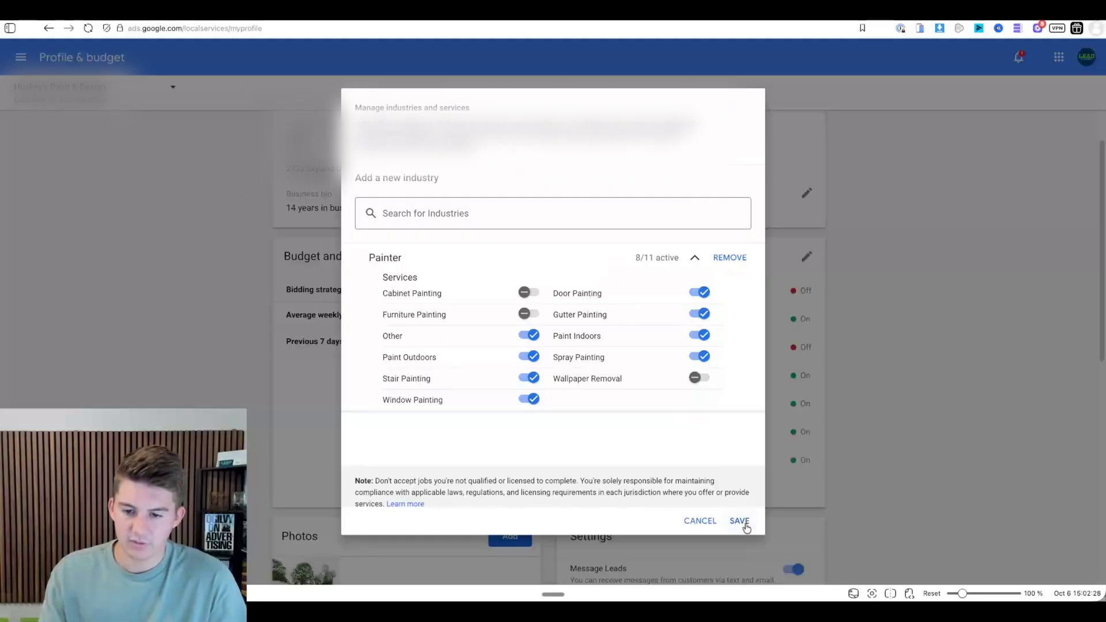
left_click(699, 520)
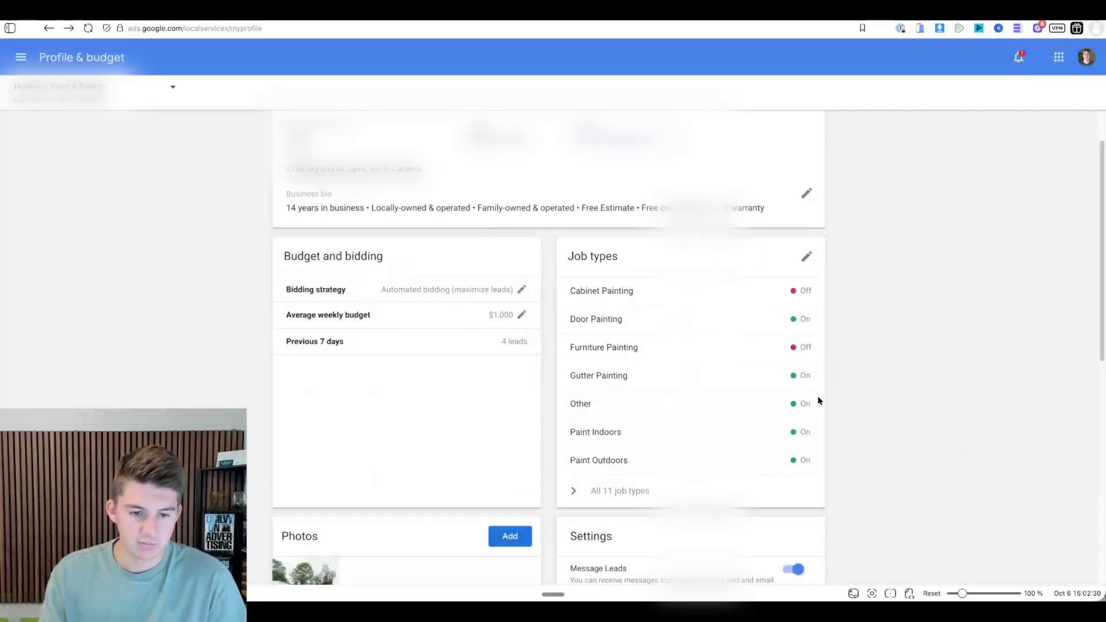
- Add Knoxville to the excluded service areas of the business profile and save the change
scroll(775, 410, "down", 7)
scroll(403, 268, "up", 2)
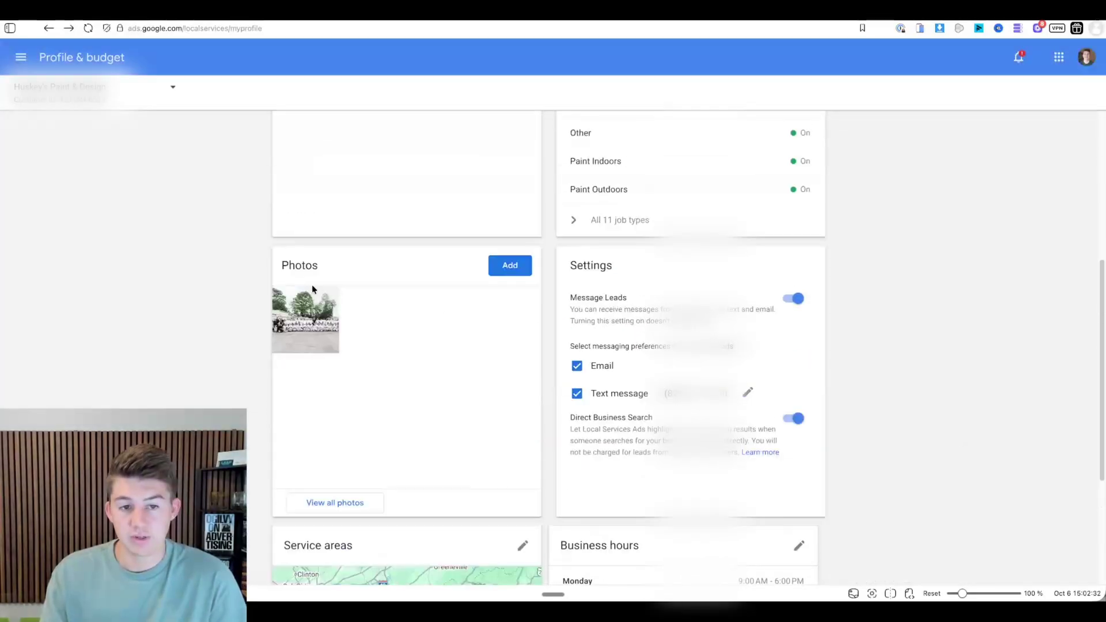
scroll(366, 313, "down", 2)
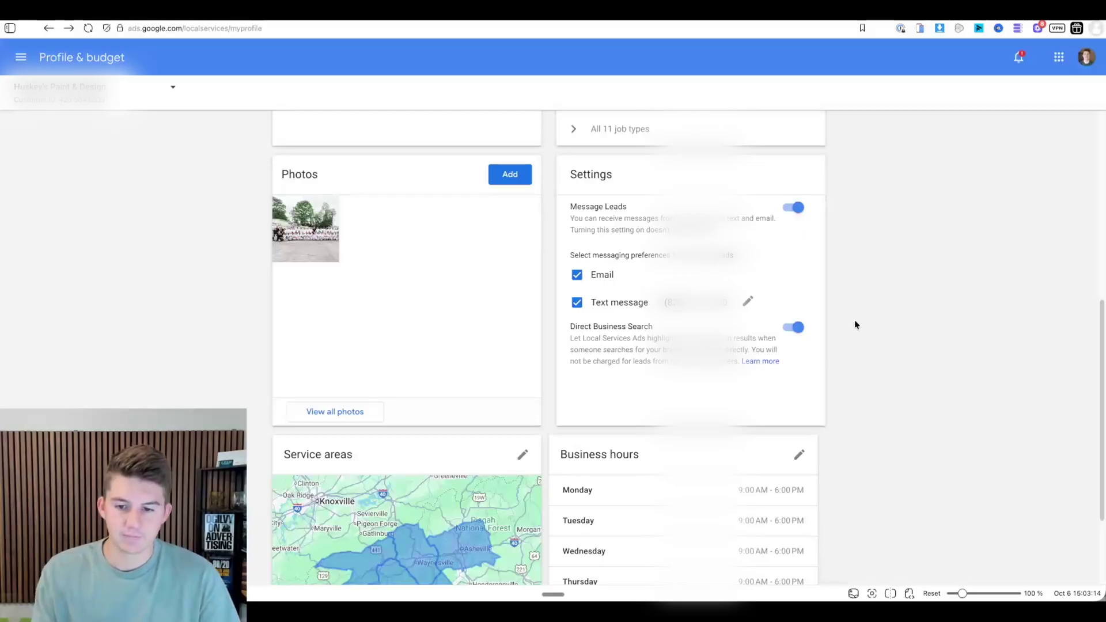
scroll(856, 324, "down", 3)
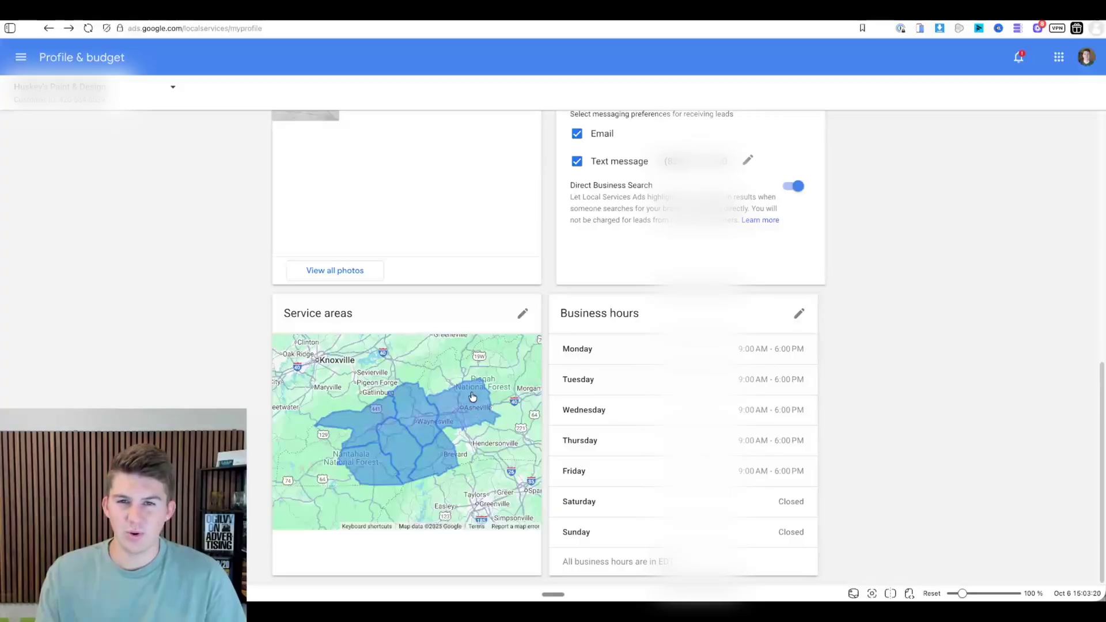
left_click(523, 314)
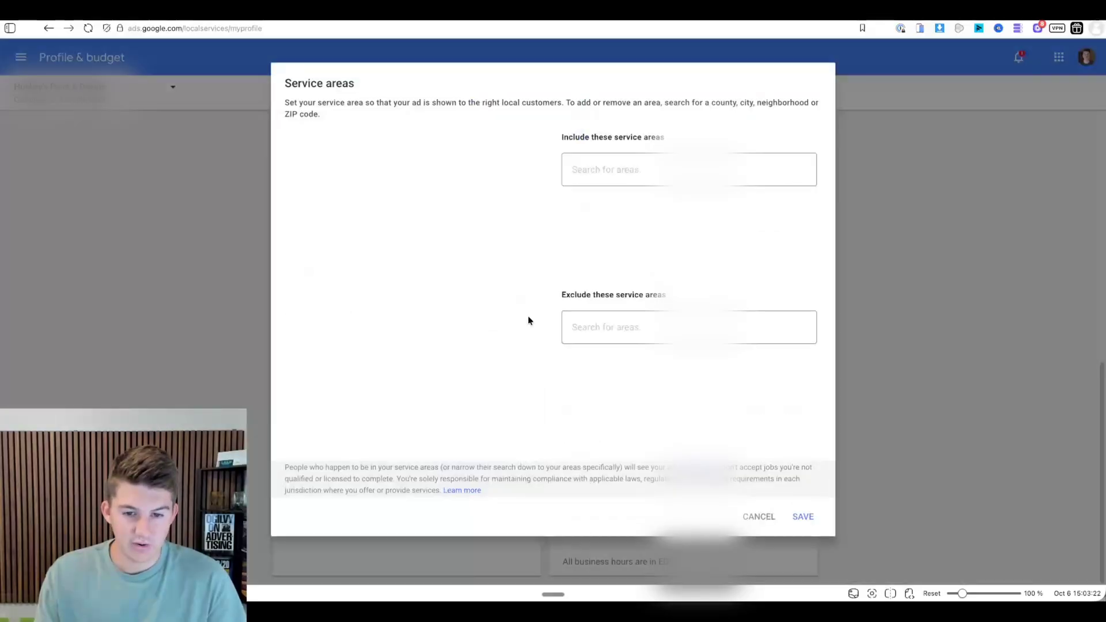
left_click(636, 325)
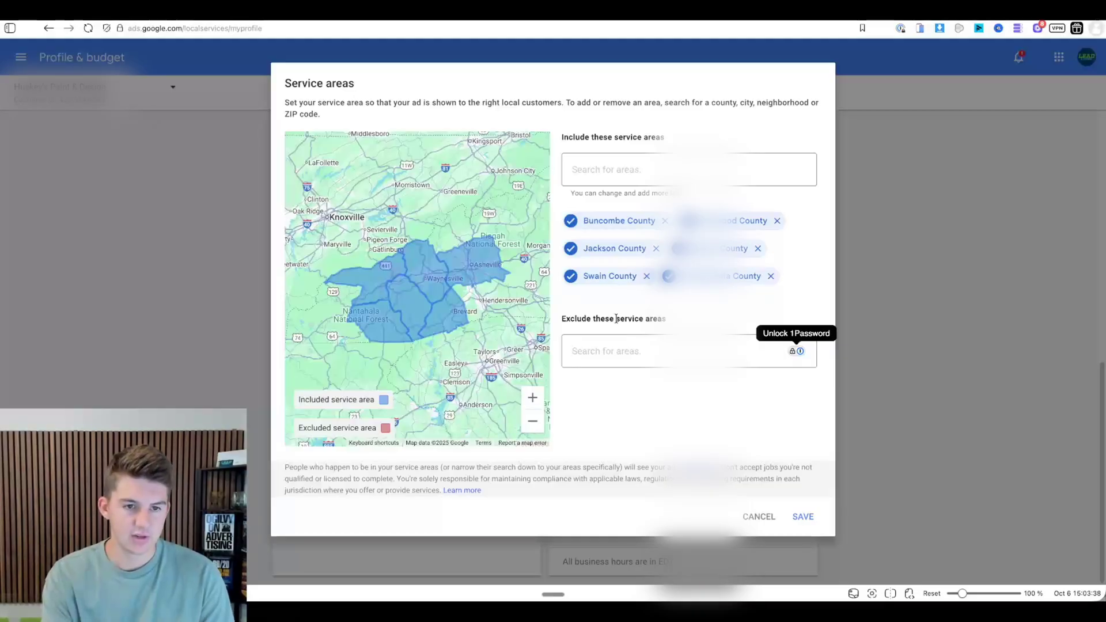
type("knoxvill")
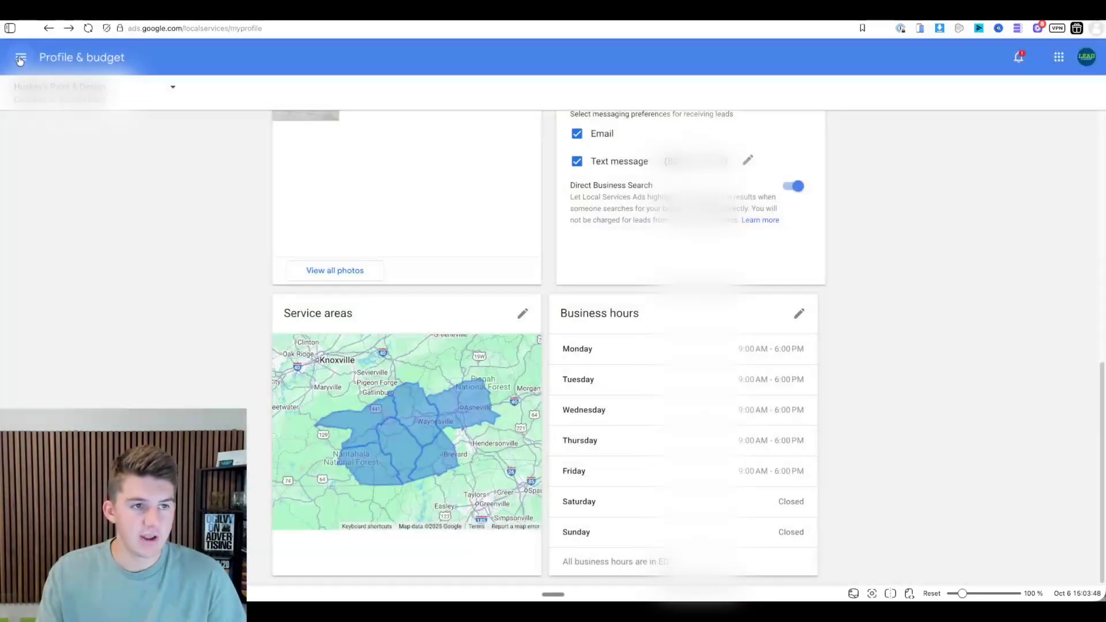
- Open the Business Verification page to review the account's verification items
left_click(20, 59)
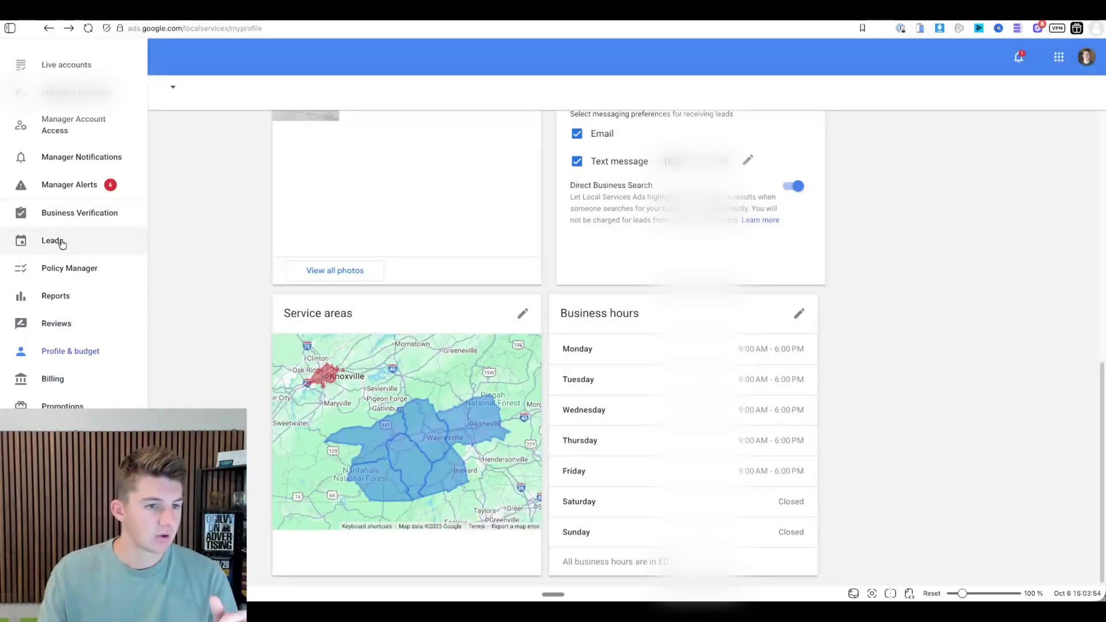
left_click(73, 226)
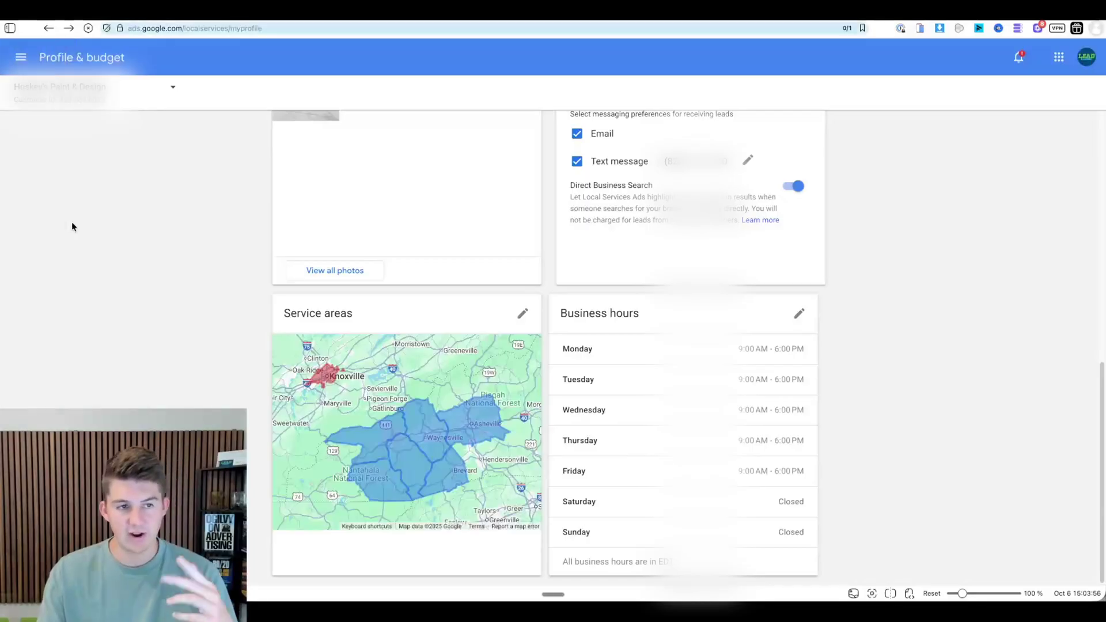
left_click(24, 64)
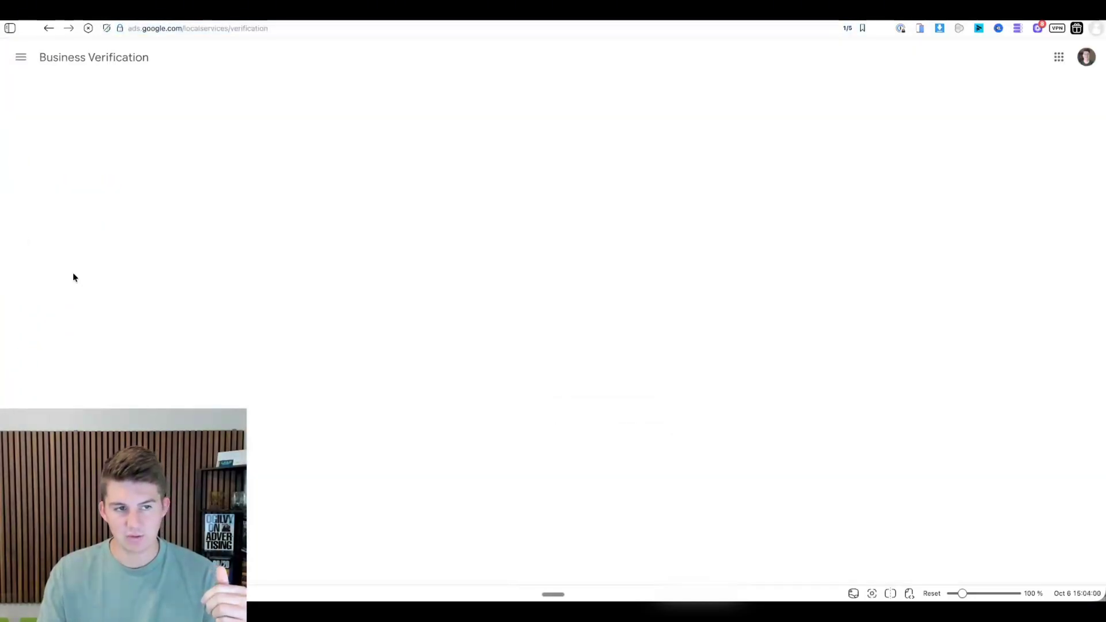
- Review the Leads page and its expected lead credit, and go back to Profile & budget
left_click(21, 63)
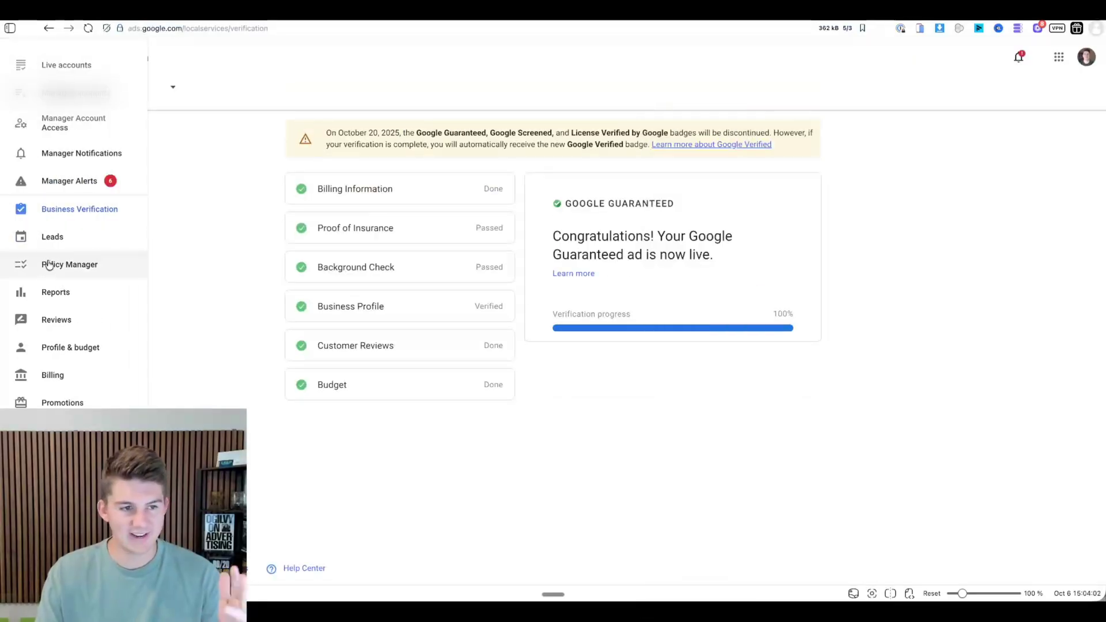
left_click(65, 246)
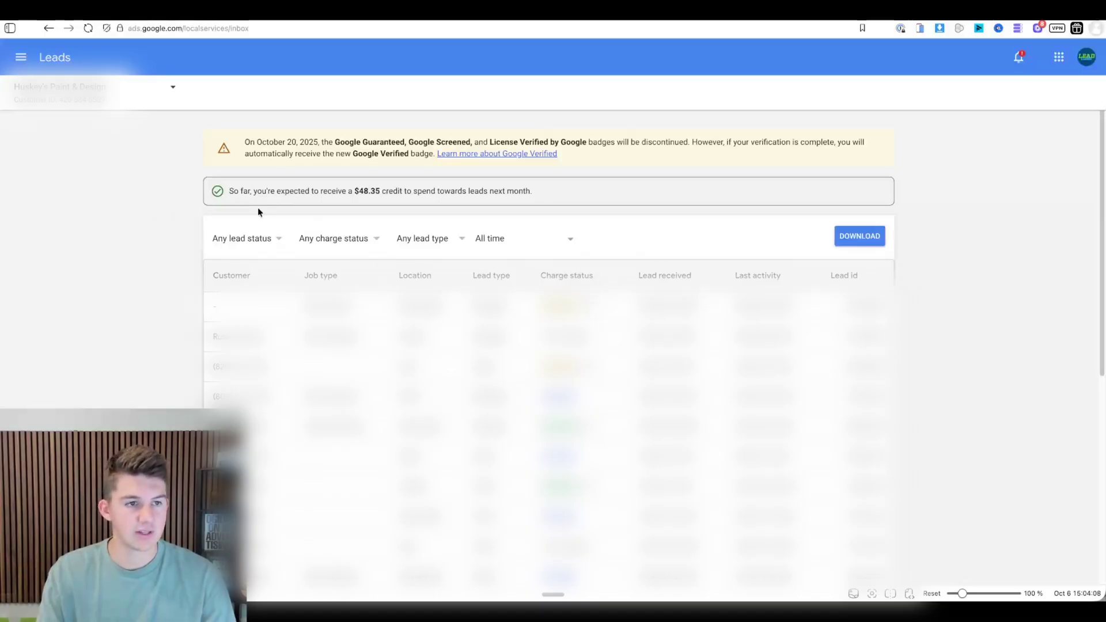
left_click(21, 59)
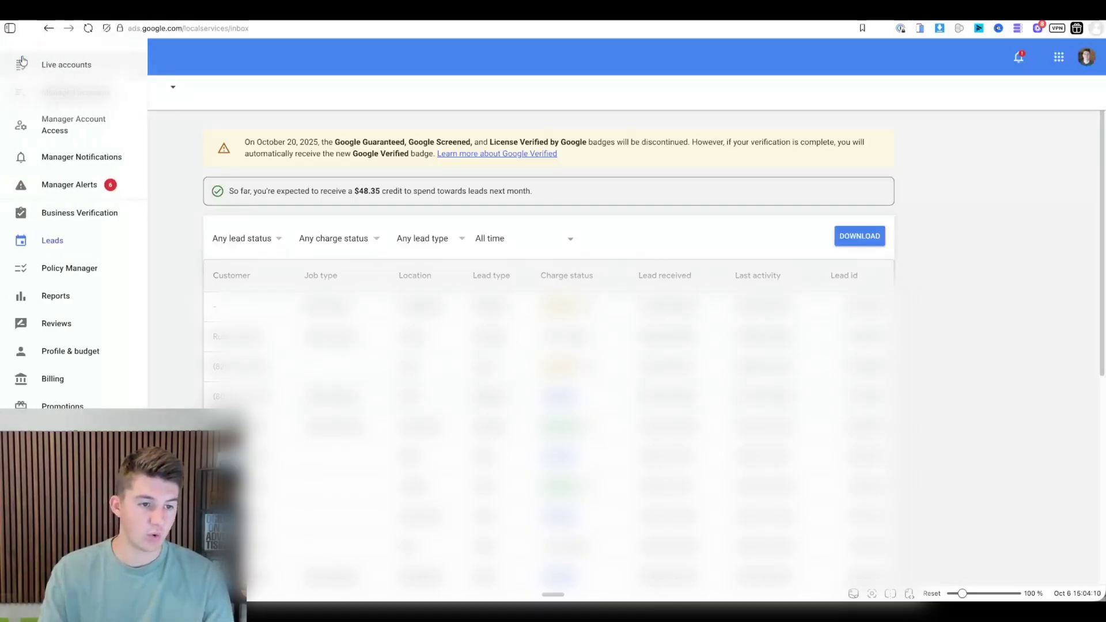
left_click(99, 353)
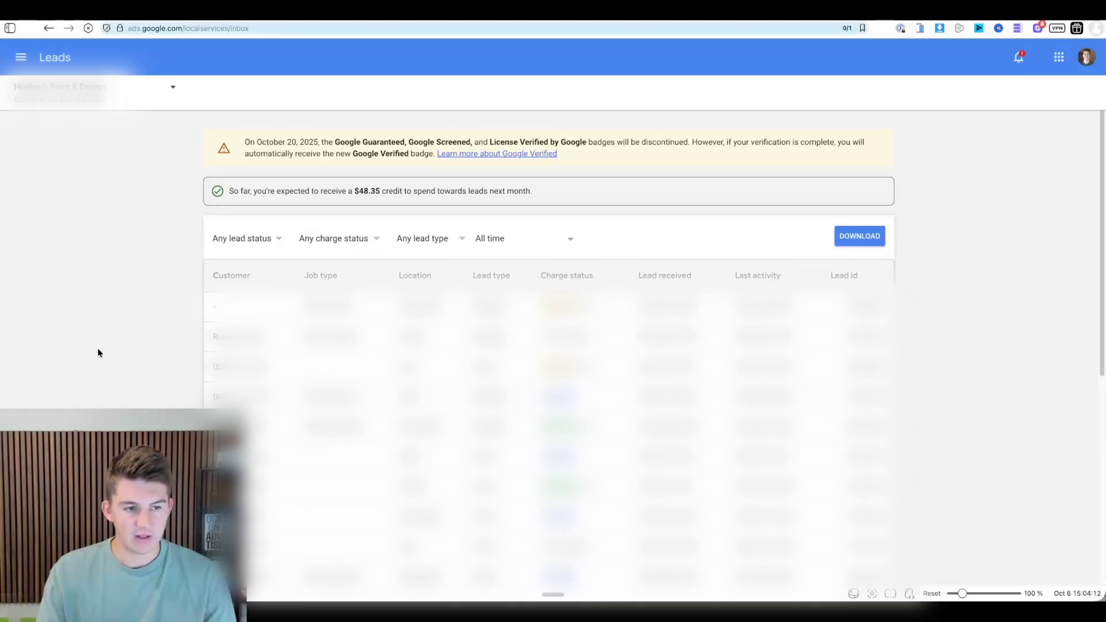